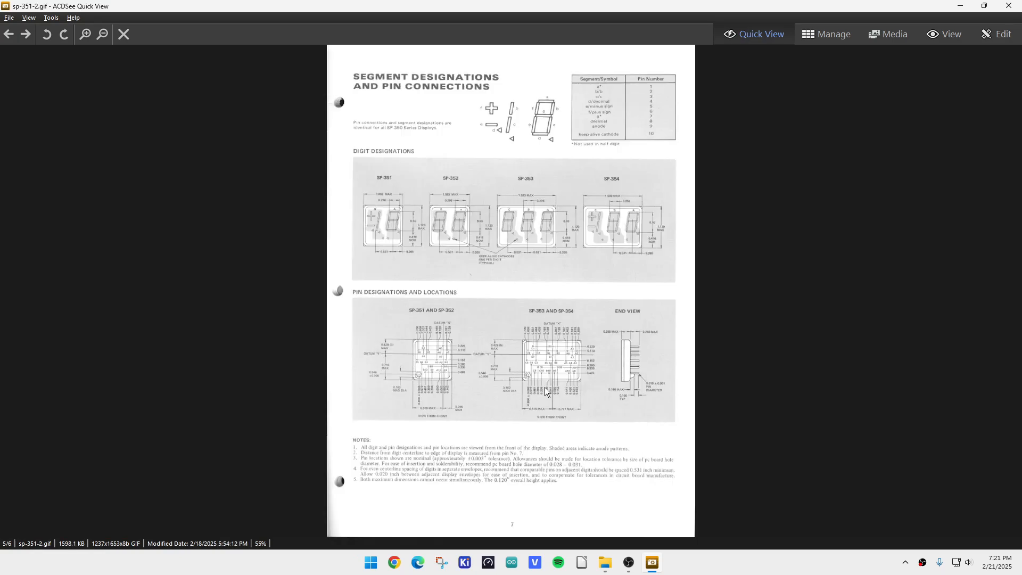
Examine the SP-351 to SP-354 pin designations and locations on the datasheet page.
scroll(546, 387, "up", 2, "ctrl")
scroll(623, 367, "down", 1)
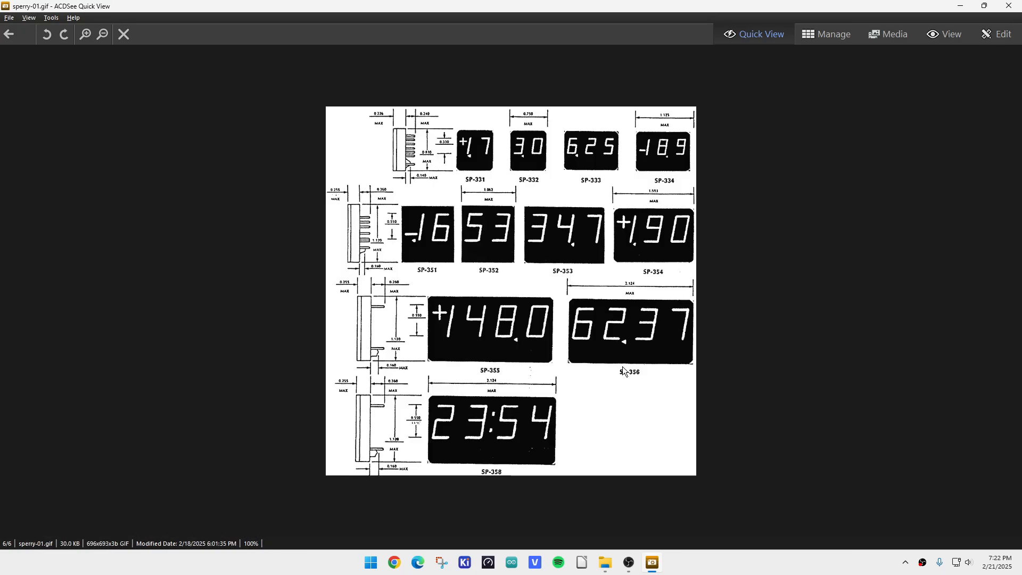
scroll(625, 372, "up", 1)
scroll(605, 391, "up", 2, "ctrl")
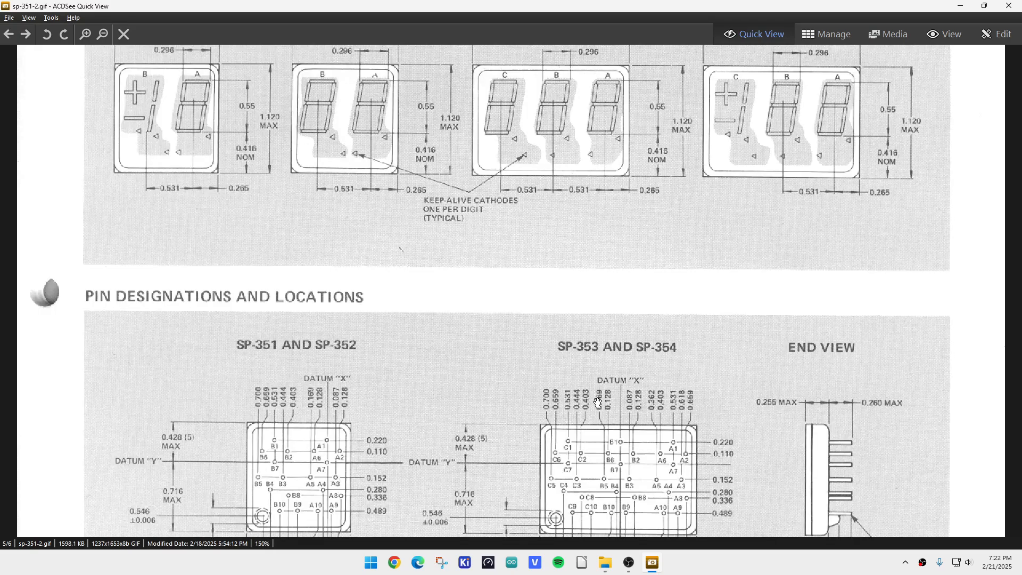
left_click_drag(595, 447, 464, 188)
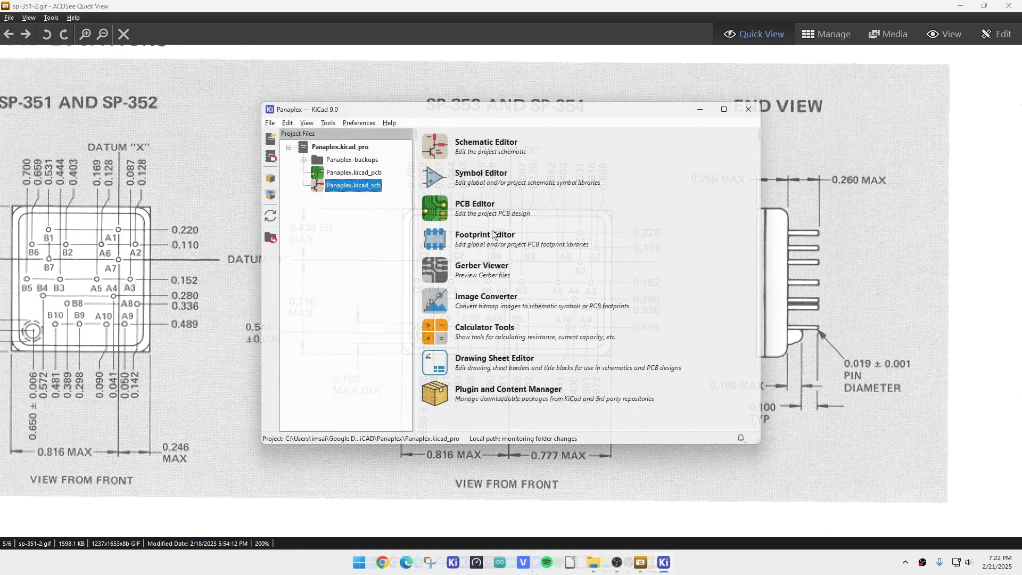
Open the SP-353 symbol from the IMSAIGUY library in KiCad's Symbol Editor.
left_click(429, 178)
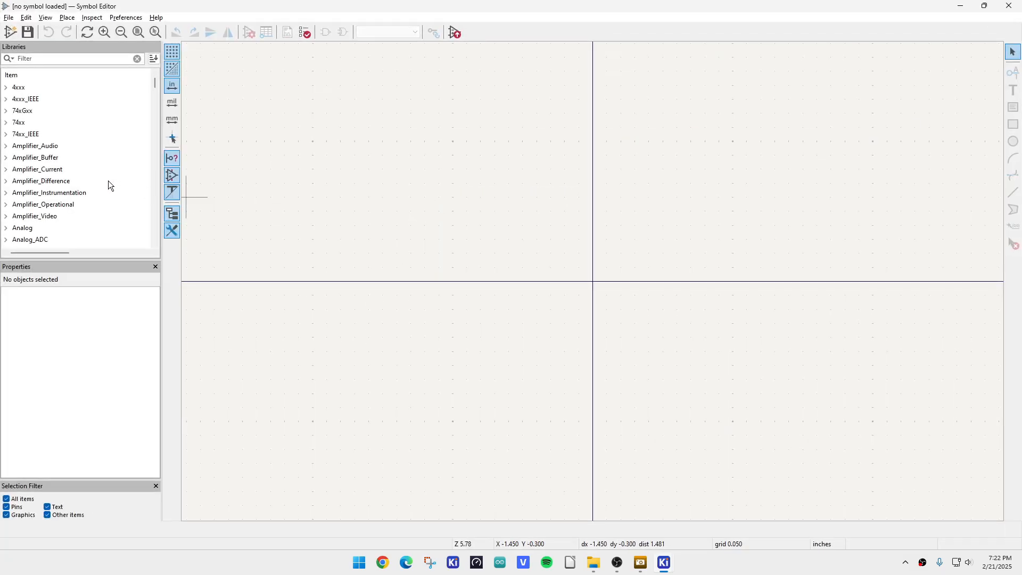
scroll(66, 169, "down", 20)
scroll(66, 170, "up", 2)
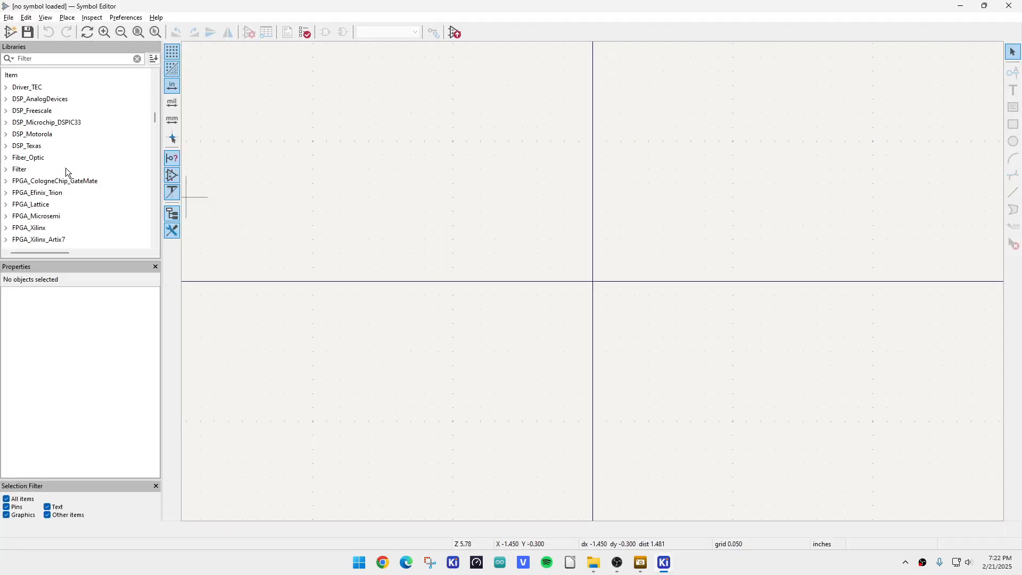
scroll(66, 170, "down", 6)
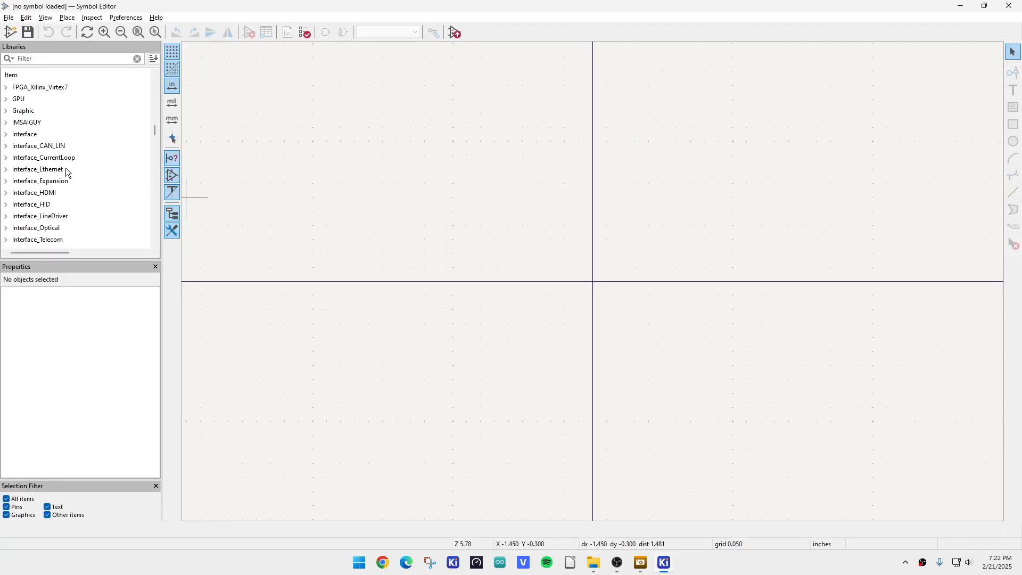
left_click(6, 122)
scroll(48, 162, "down", 4)
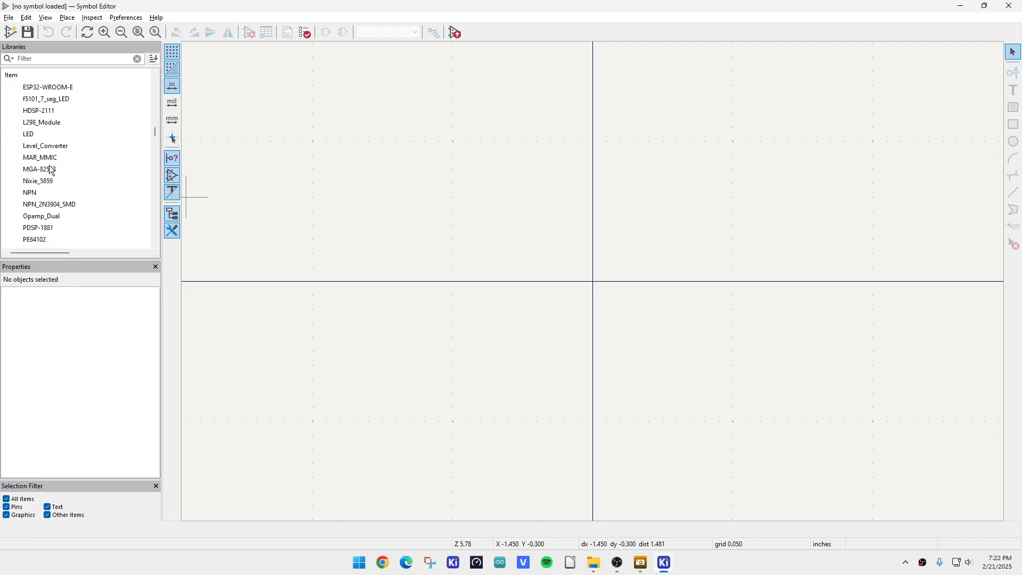
scroll(49, 166, "down", 2)
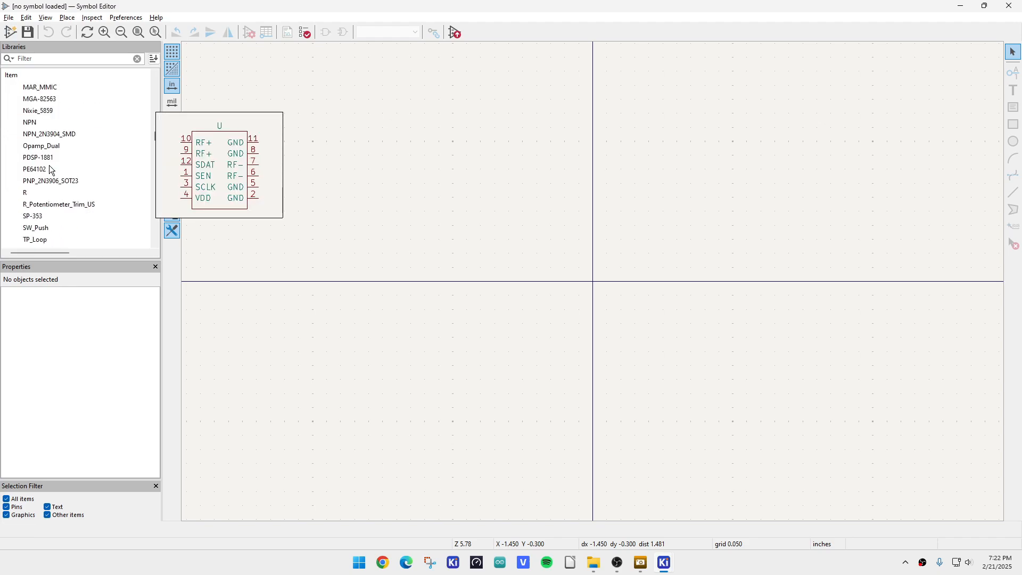
left_click(38, 218)
double_click(38, 217)
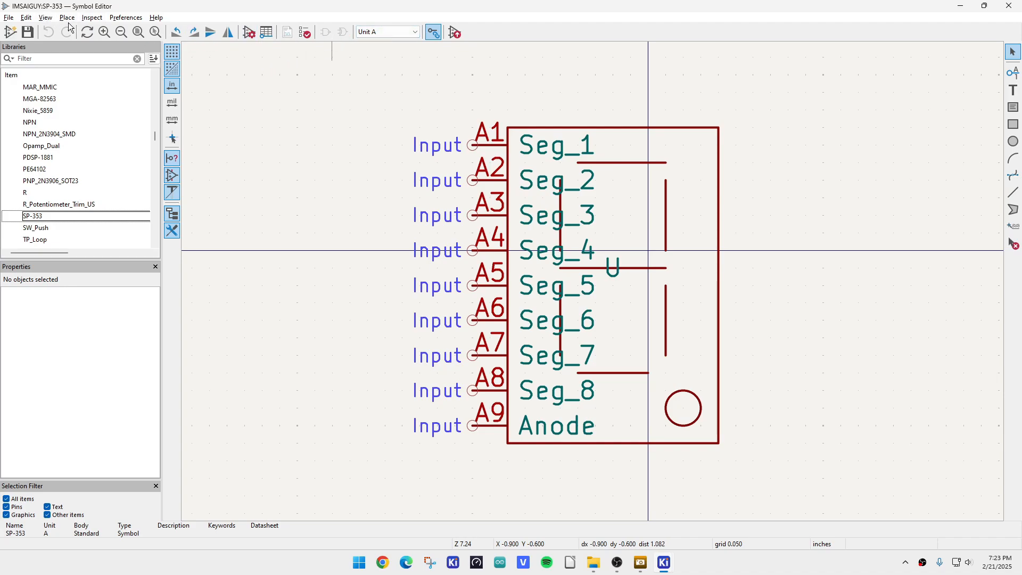
left_click(122, 19)
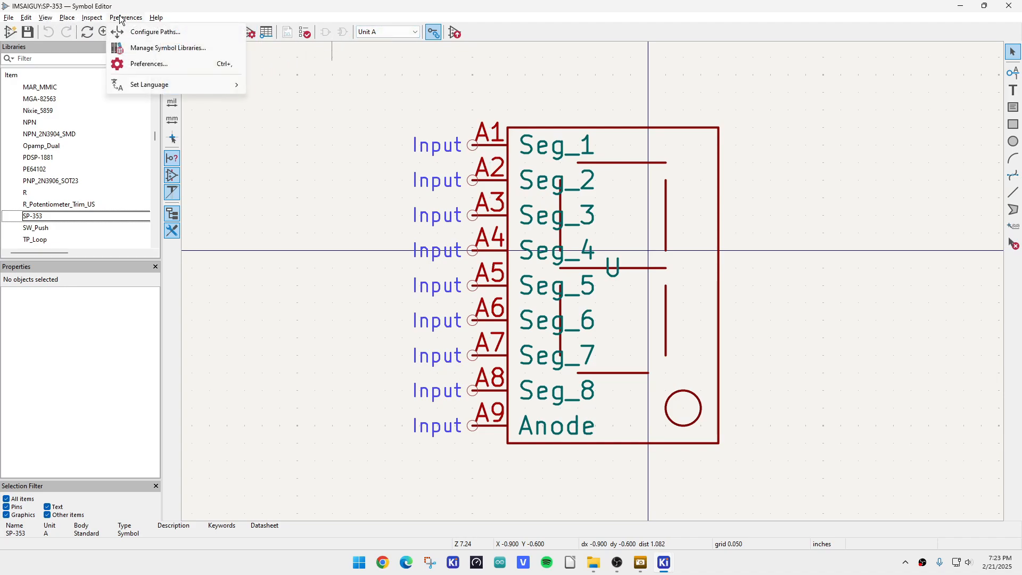
left_click(141, 64)
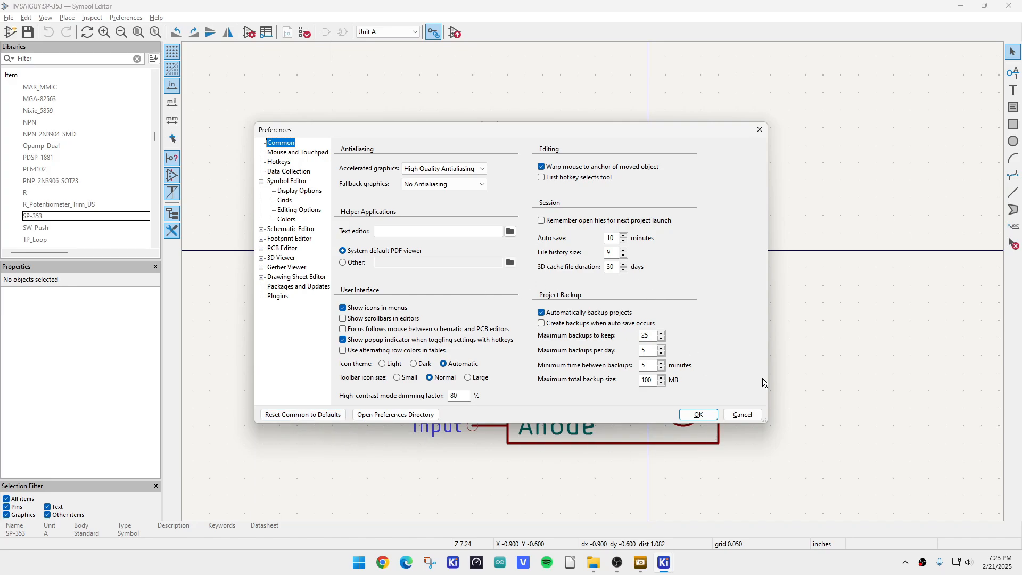
left_click(742, 414)
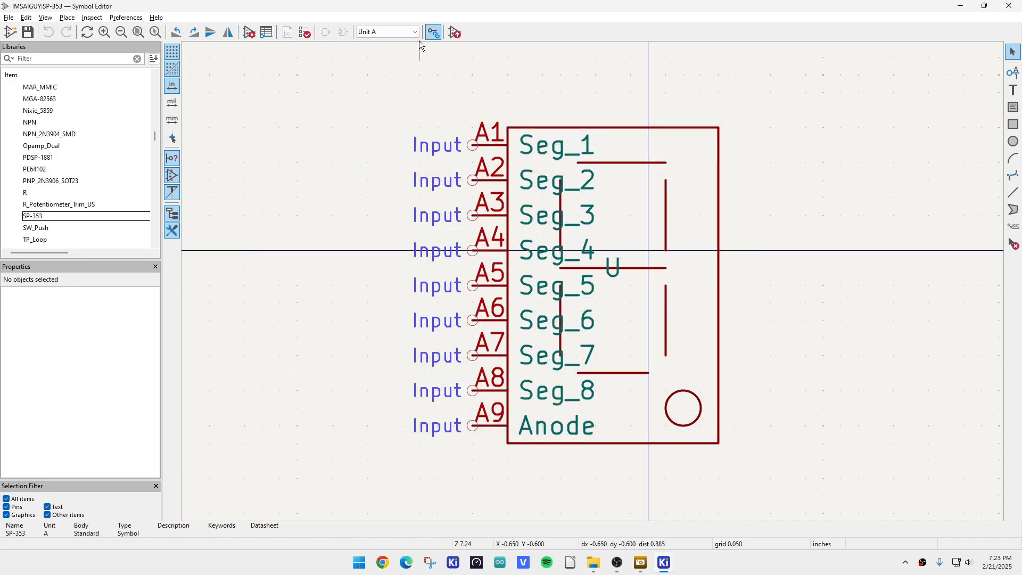
Display unit B and then unit C of the SP-353 symbol to inspect their pin numbering.
left_click(417, 33)
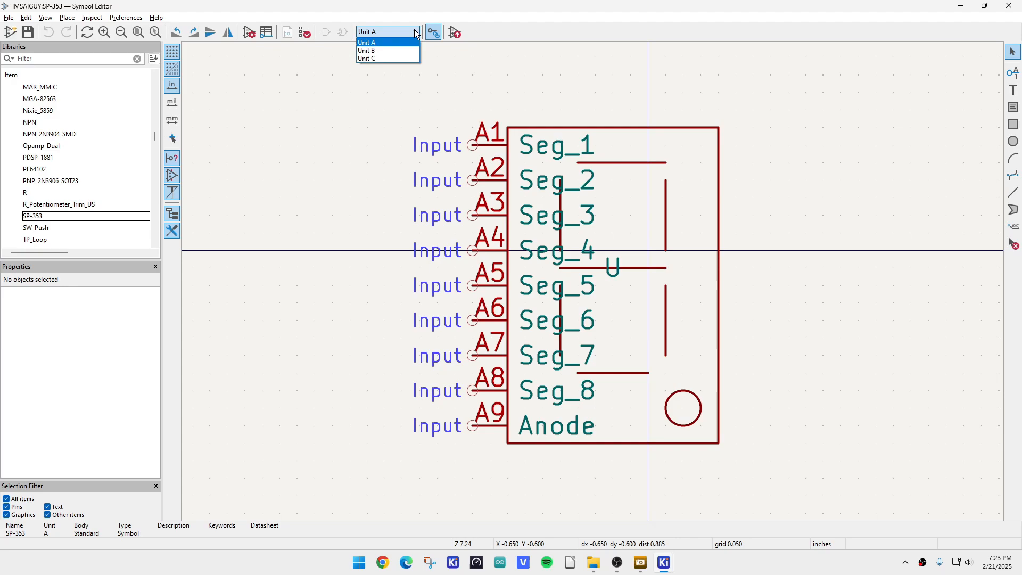
left_click(373, 51)
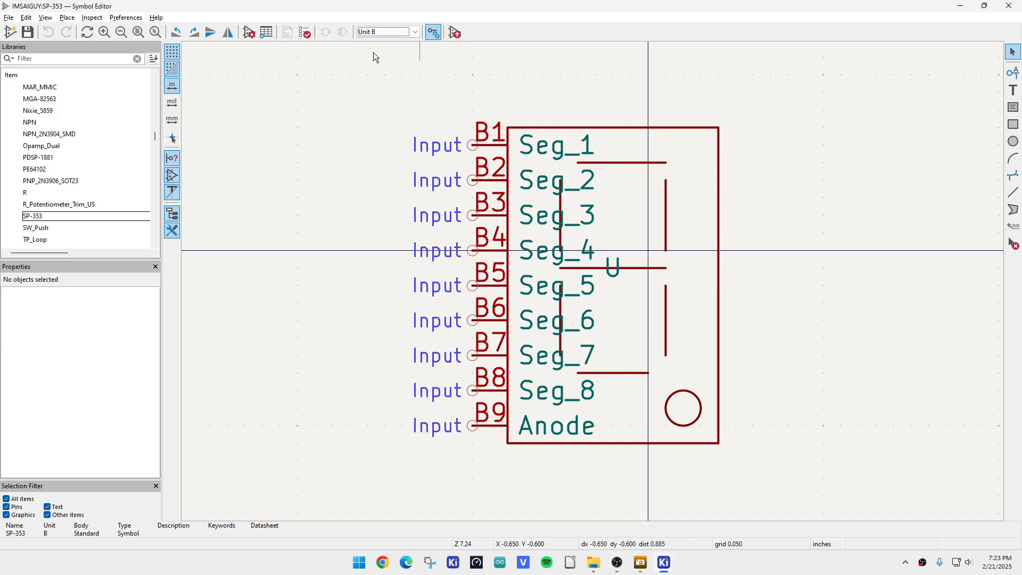
left_click(369, 36)
left_click(367, 56)
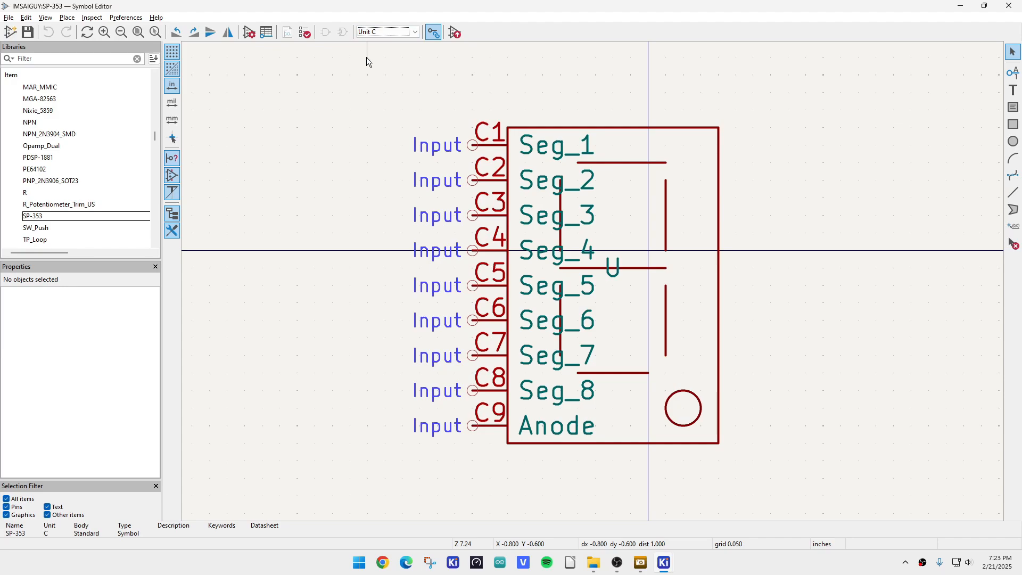
Review the SP-353 library symbol properties, including its number of units, and close them without changes.
left_click(126, 18)
left_click(10, 18)
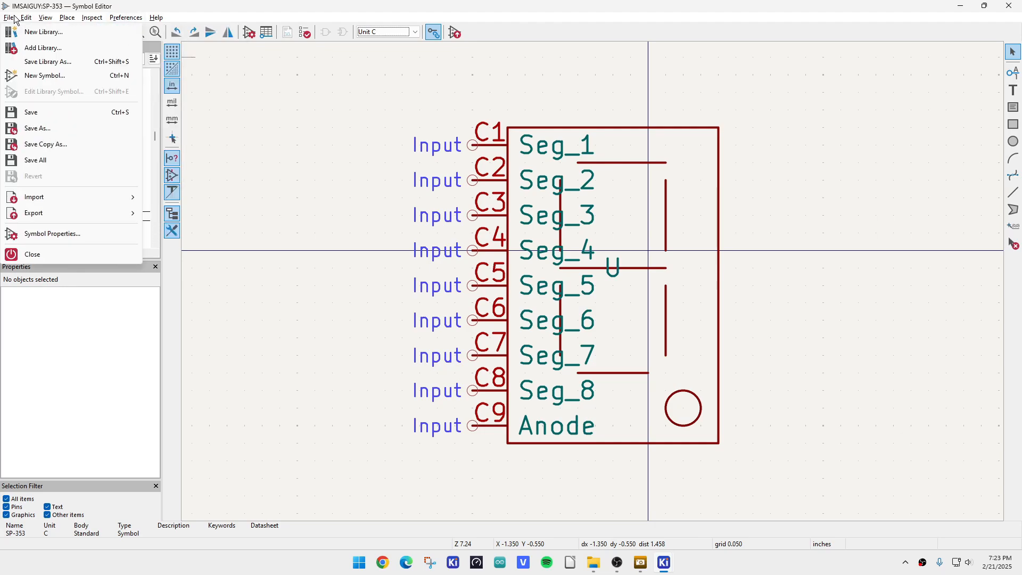
left_click(52, 237)
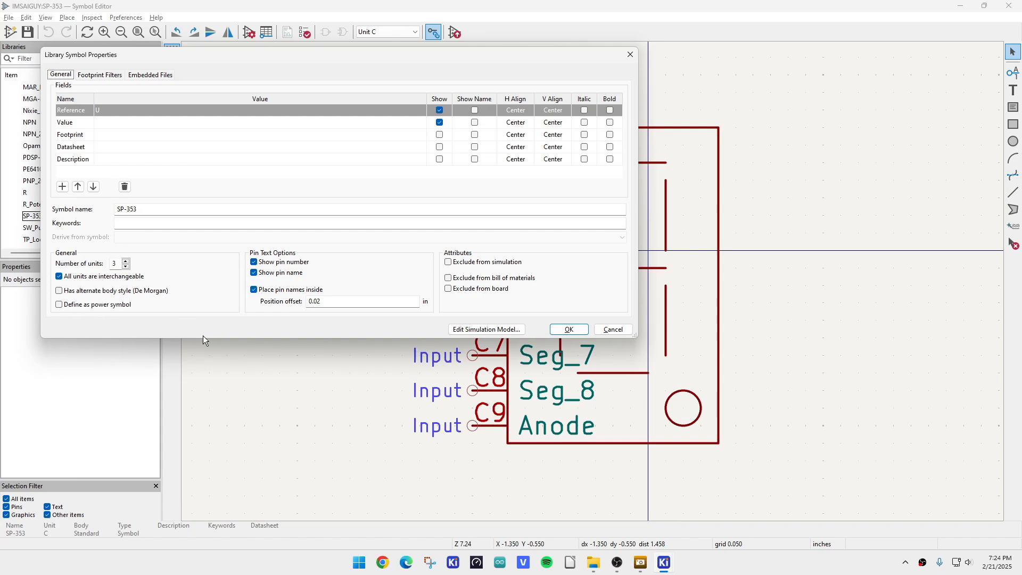
left_click(634, 56)
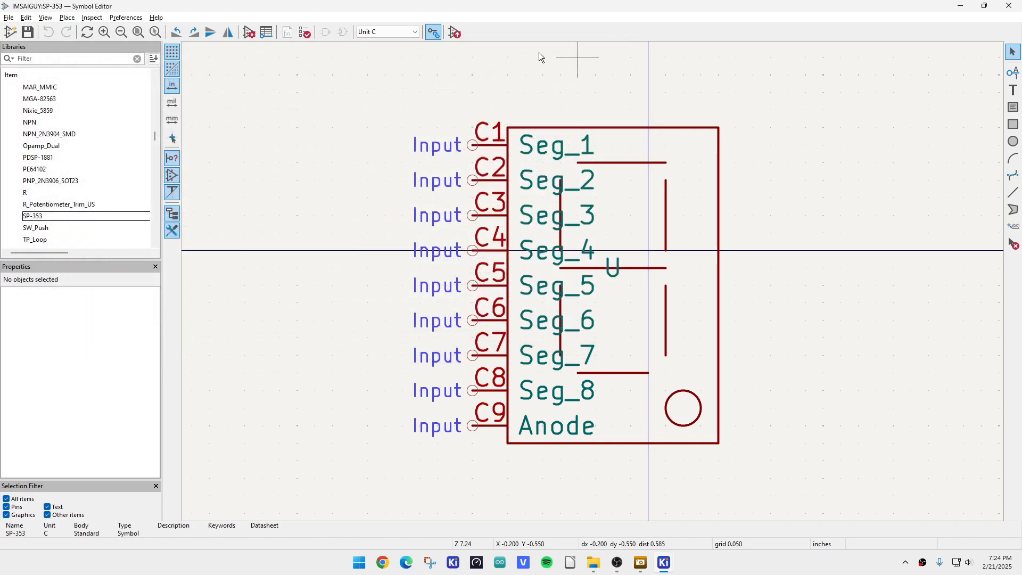
Return the SP-353 symbol view through unit B to unit A and close the Symbol Editor.
left_click(417, 34)
left_click(401, 50)
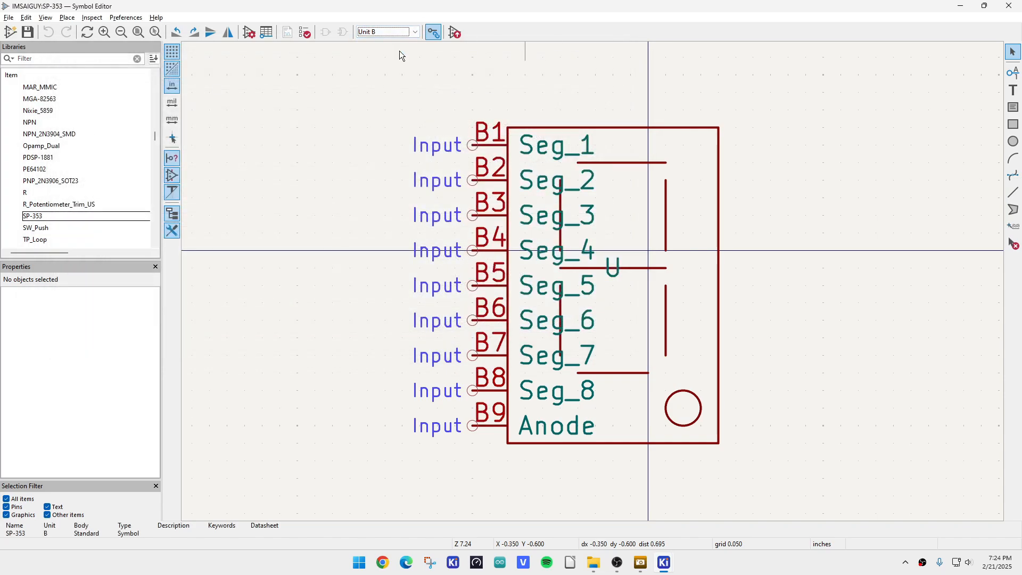
left_click(410, 32)
left_click(379, 43)
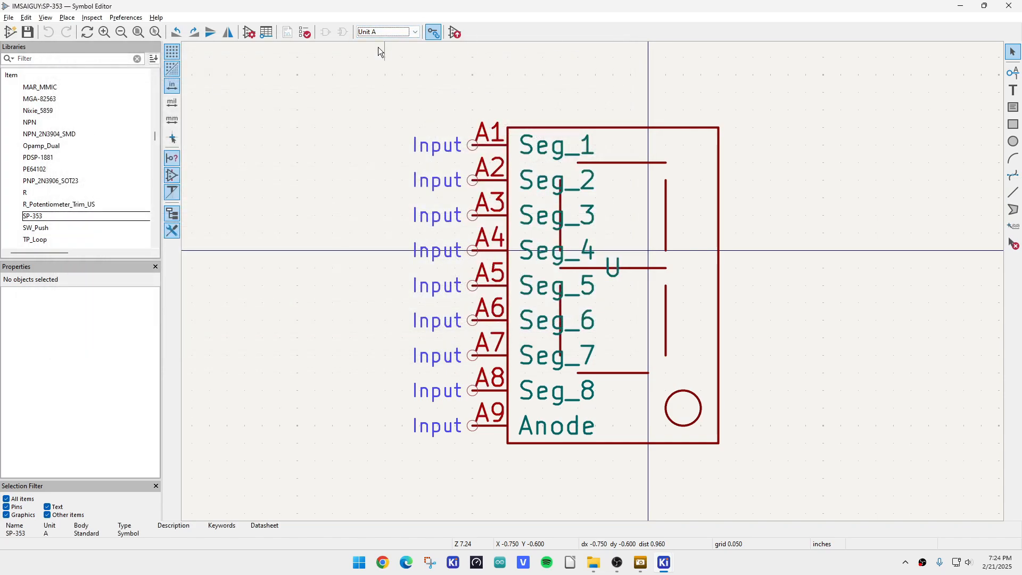
left_click(1001, 12)
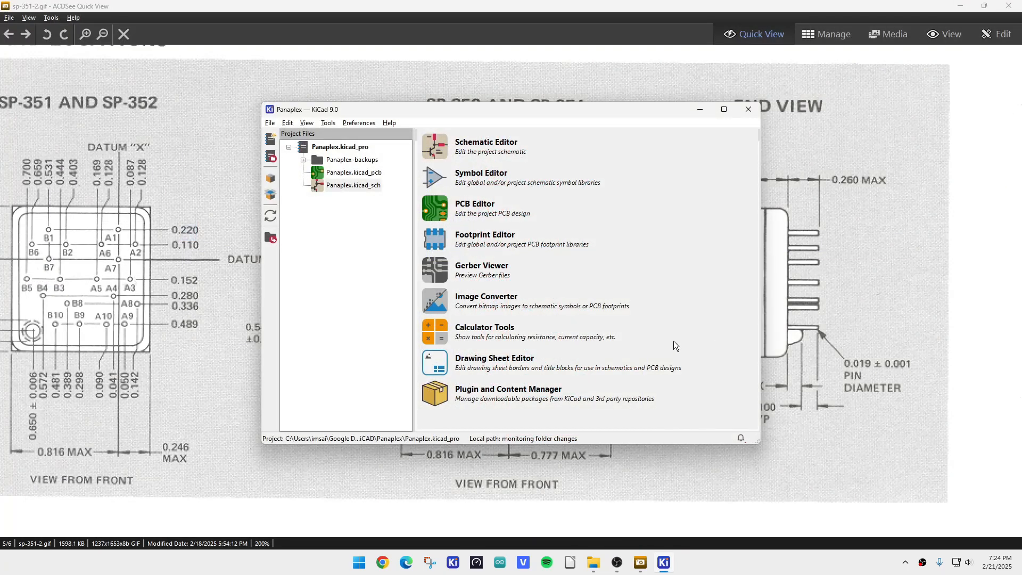
Open the Panaplex.kicad_sch schematic and bring the empty area below the ATtiny814 into view.
double_click(344, 184)
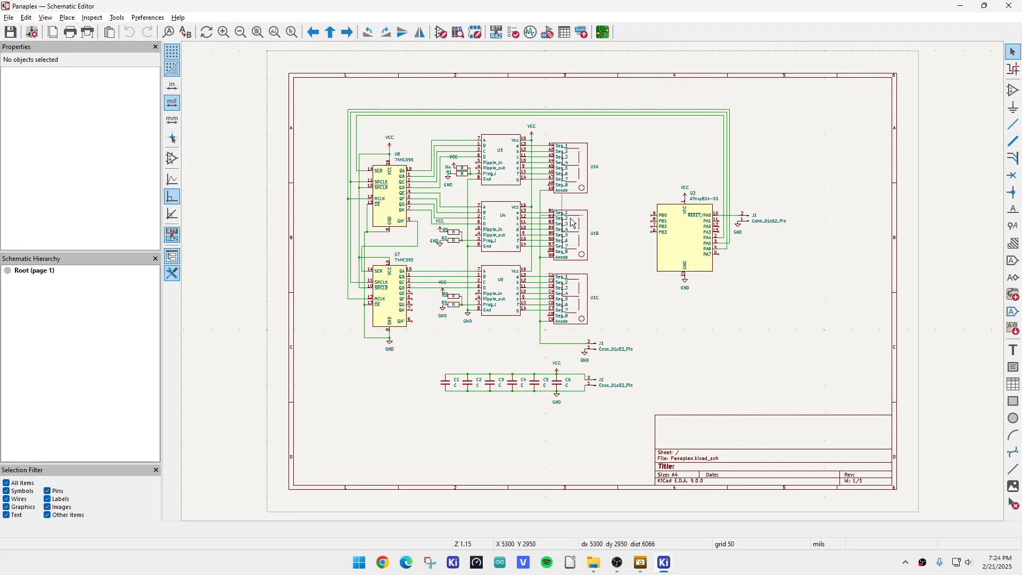
scroll(782, 314, "up", 2)
scroll(593, 283, "up", 2)
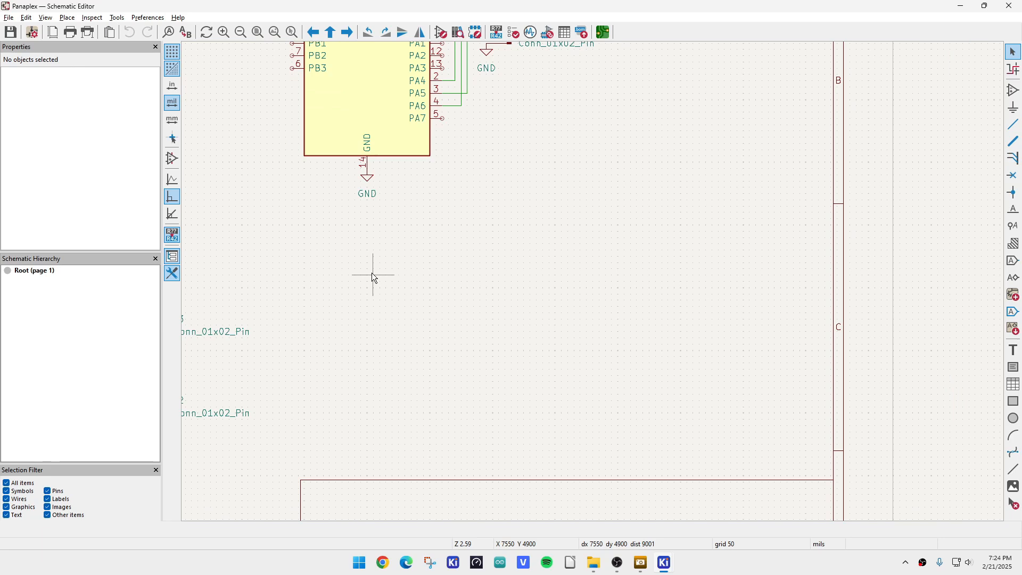
Place all three units of another SP-353 symbol in the empty area below the ATtiny814.
key("a")
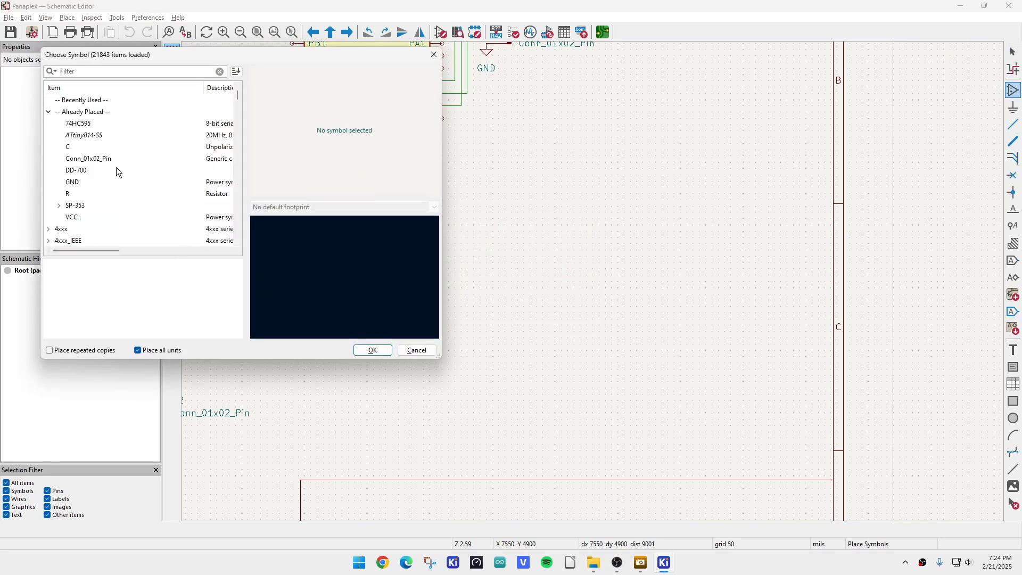
left_click(81, 207)
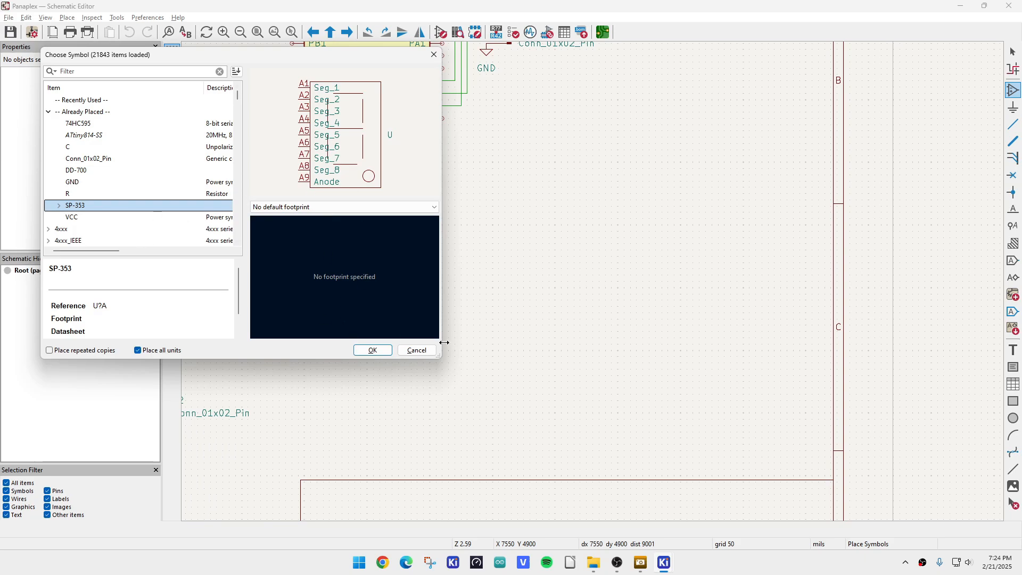
left_click(375, 349)
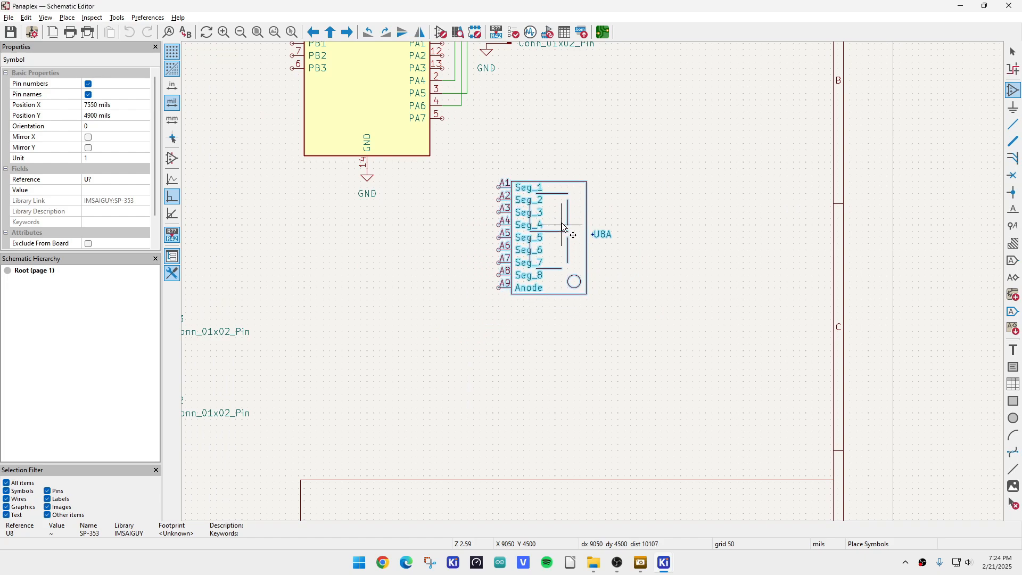
left_click(563, 201)
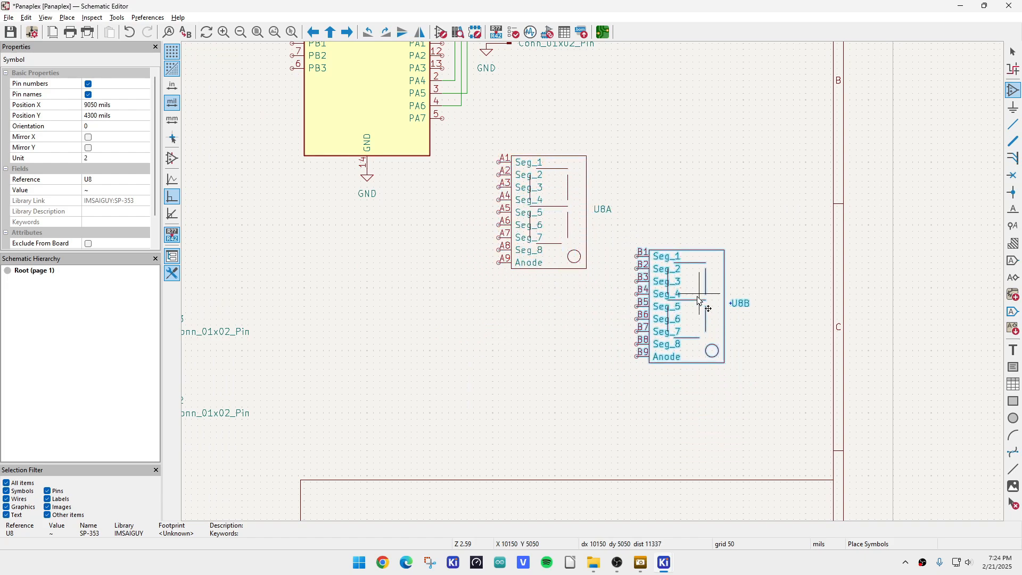
left_click(692, 281)
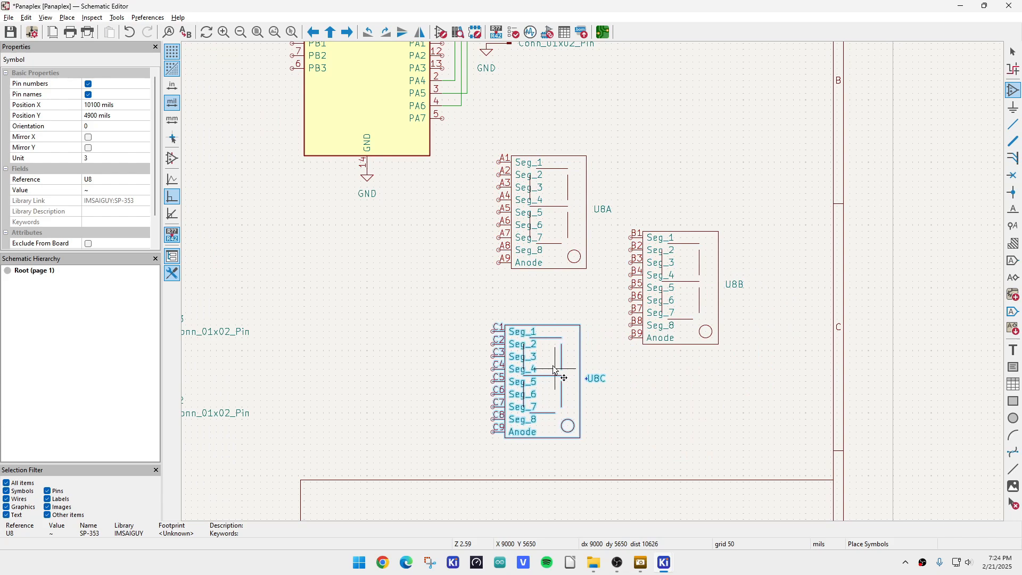
left_click(555, 370)
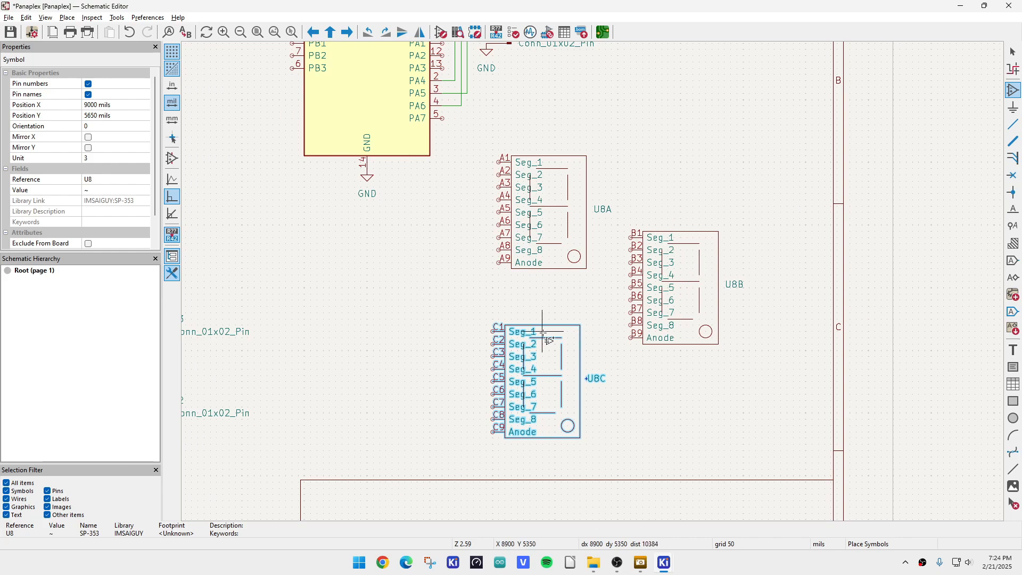
Undo the placement of the three additional SP-353 units.
key("ctrl+z")
key("ctrl+z")
key("ctrl+z")
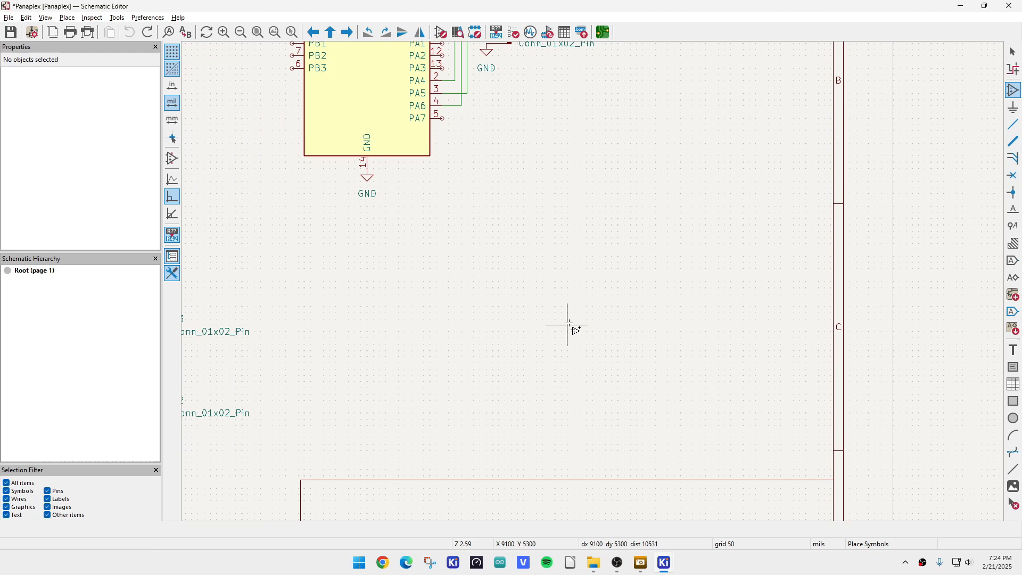
Examine the wiring of the 74HC595 shift registers, the three display drivers and the SP-353 digit units.
scroll(592, 283, "down", 5)
scroll(593, 281, "up", 3)
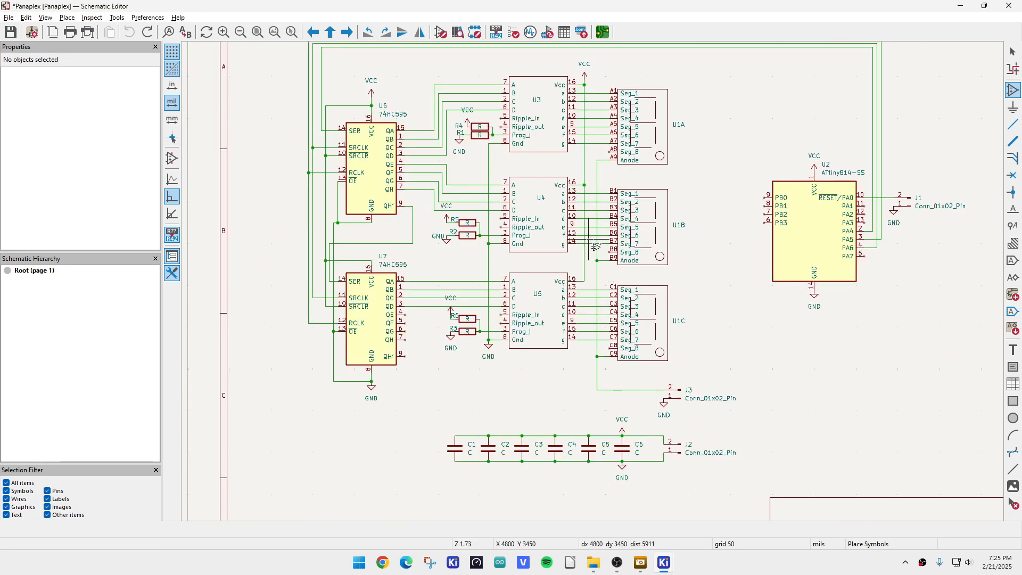
scroll(550, 135, "up", 2)
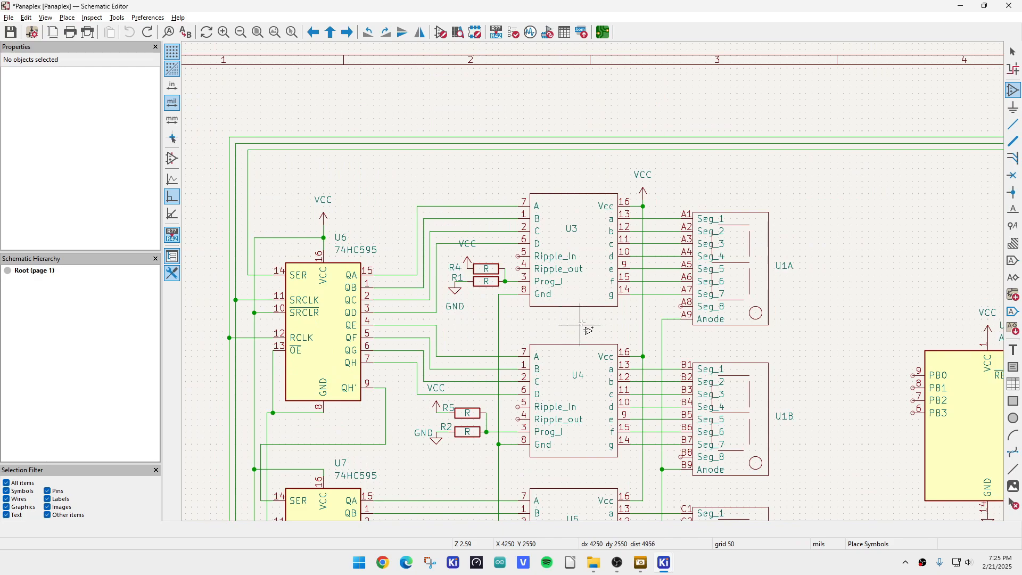
scroll(580, 307, "down", 2)
scroll(586, 298, "up", 2)
scroll(592, 282, "down", 1)
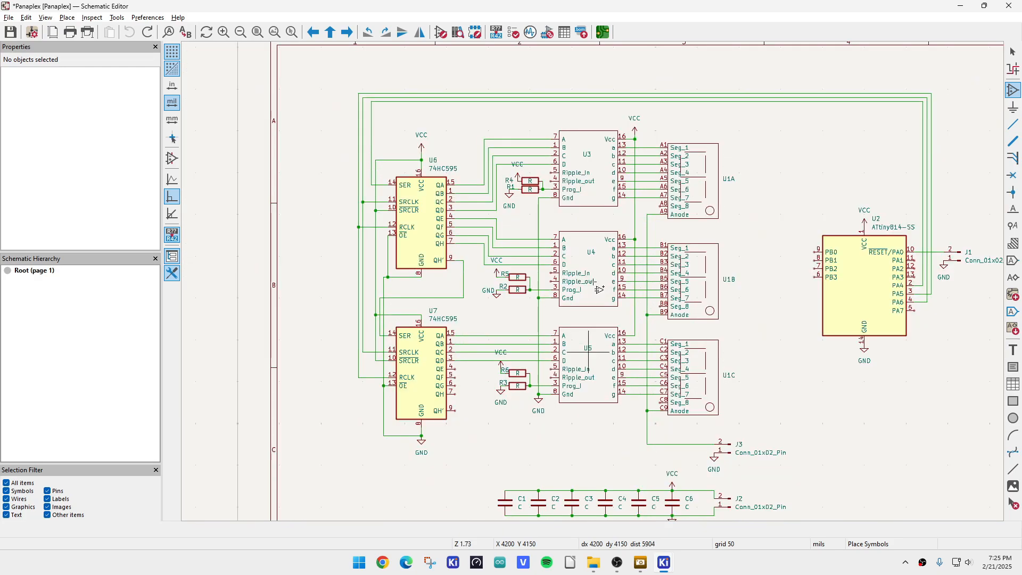
scroll(590, 346, "up", 2)
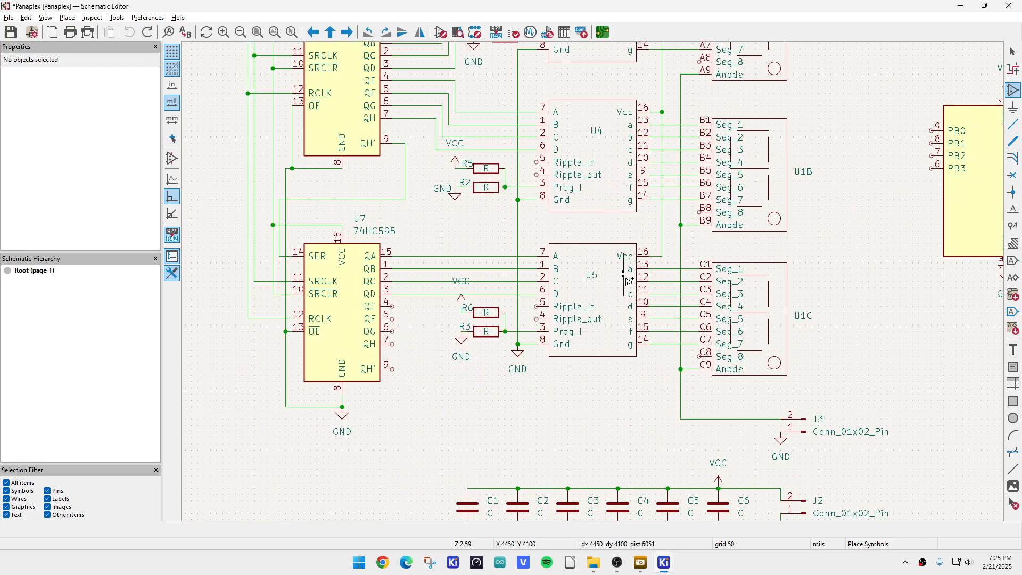
scroll(607, 274, "down", 1)
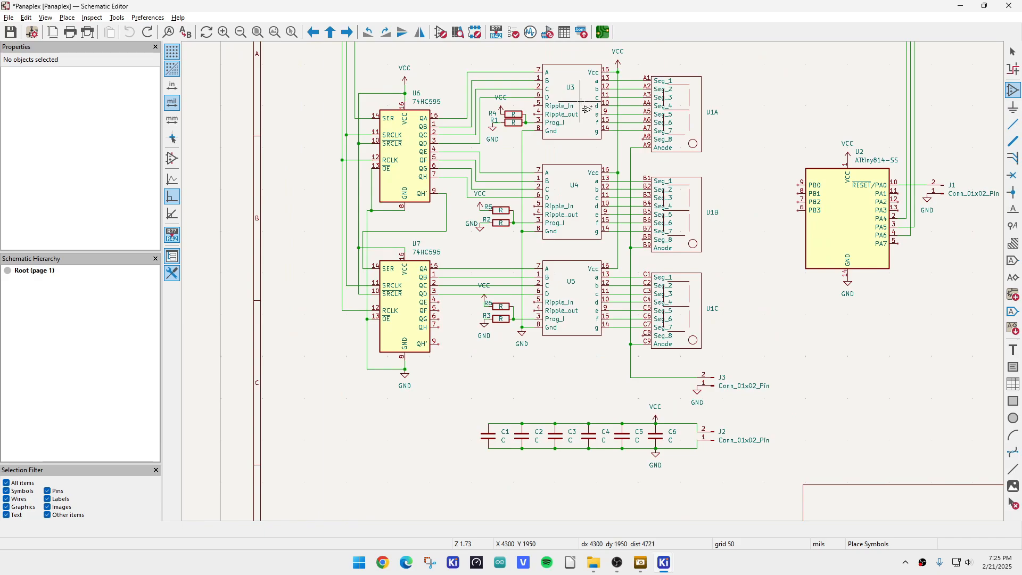
Examine the driver connections to the SP-353 digit units, their shared anode line to J3, and the driver resistors.
scroll(711, 146, "up", 1)
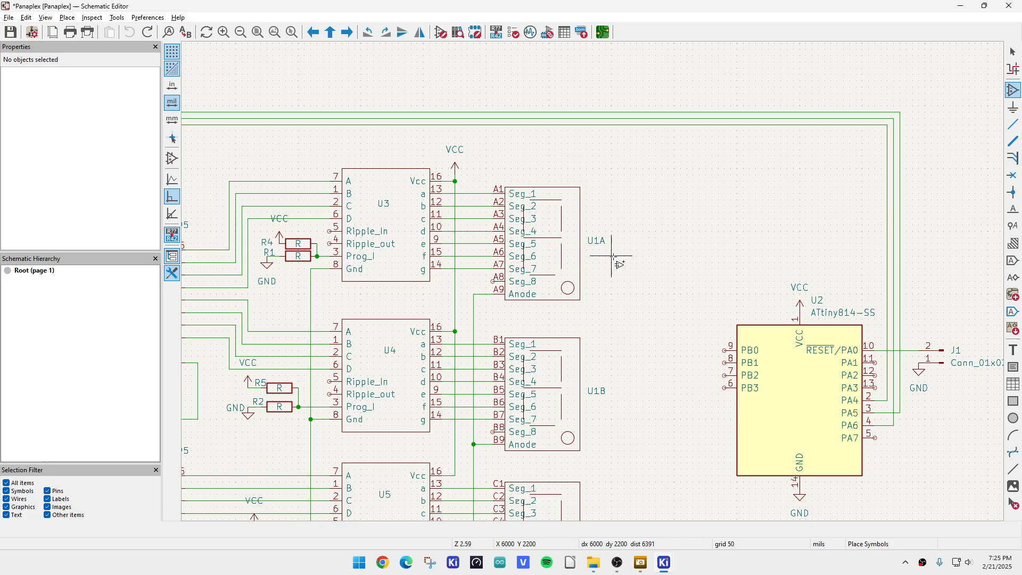
scroll(586, 350, "down", 1)
scroll(601, 327, "up", 1)
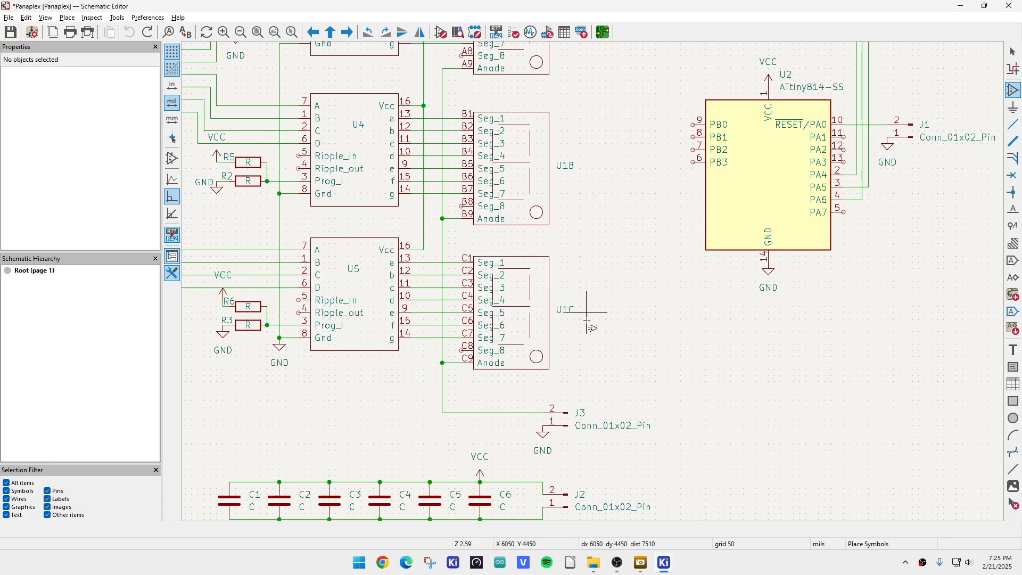
scroll(506, 332, "up", 1)
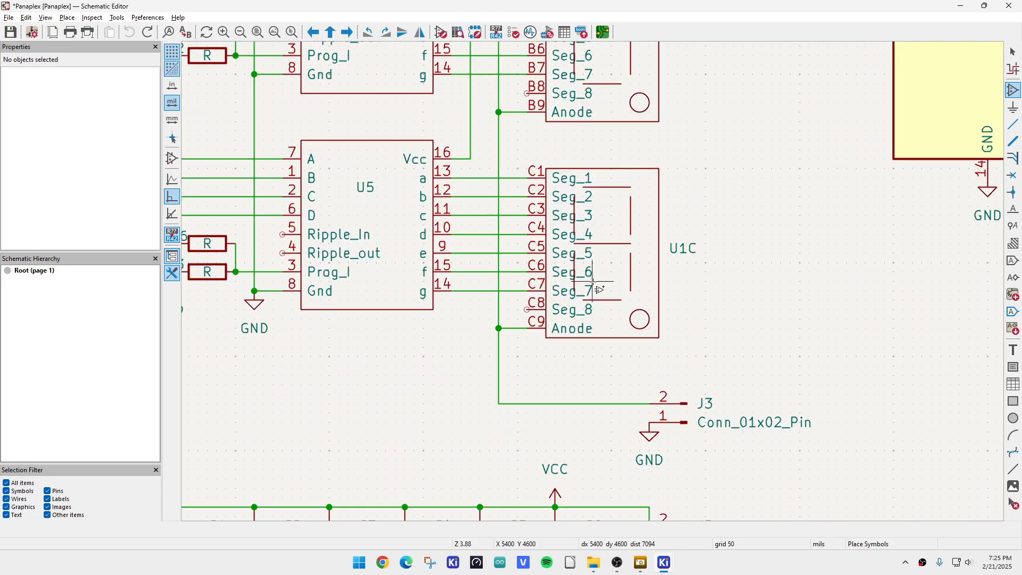
scroll(593, 282, "down", 4)
scroll(596, 289, "up", 2)
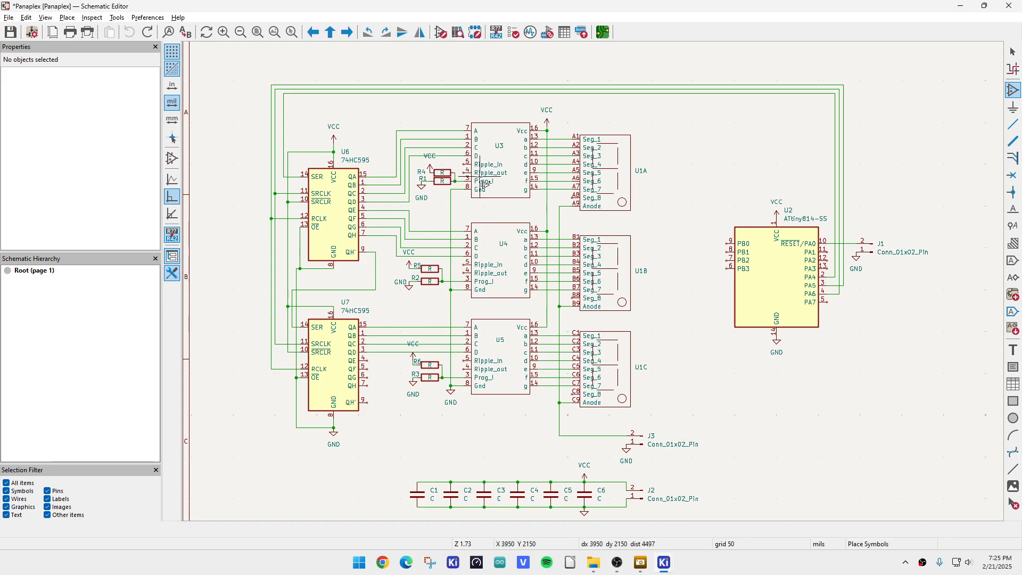
scroll(484, 184, "up", 2)
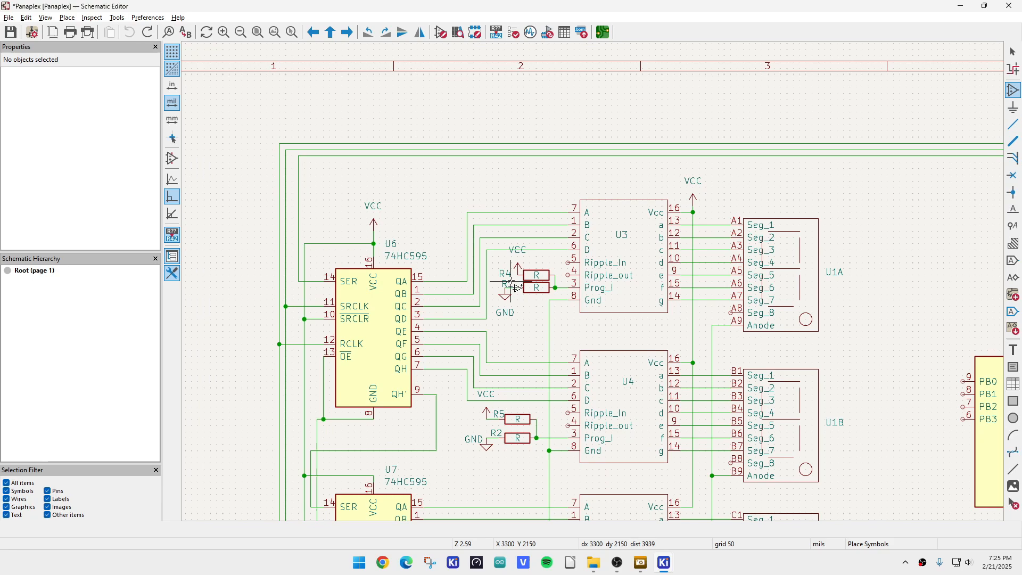
Inspect the ATtiny814 pin connections and the wiring from the U6 shift register to the display drivers.
scroll(527, 314, "down", 4)
scroll(598, 289, "up", 2)
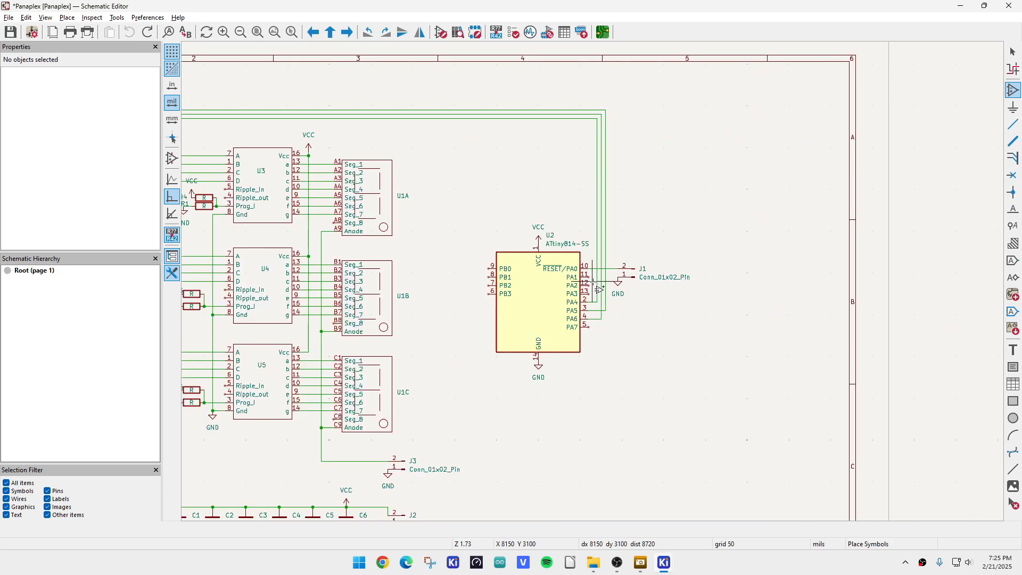
scroll(599, 289, "up", 3)
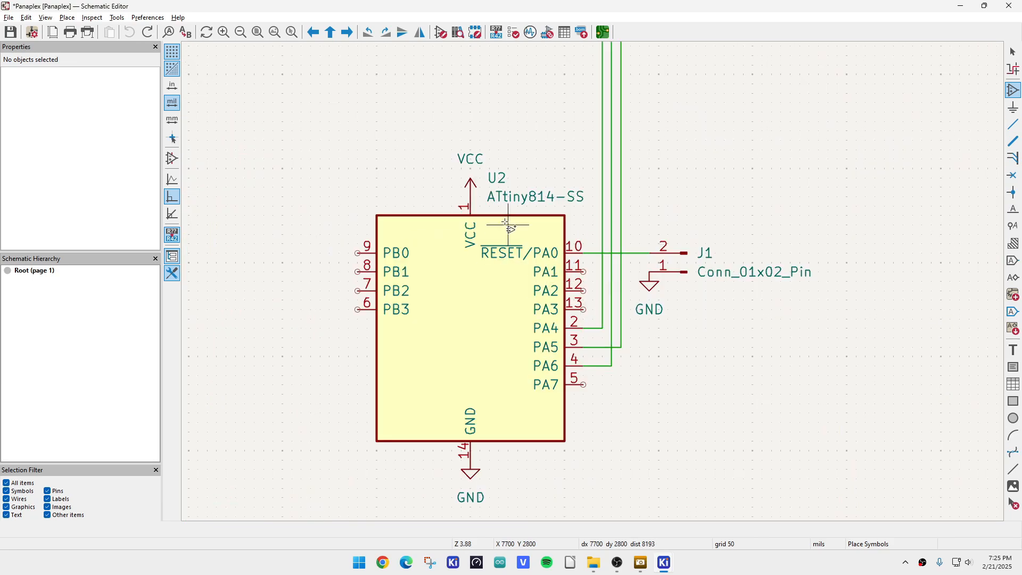
scroll(597, 286, "down", 5)
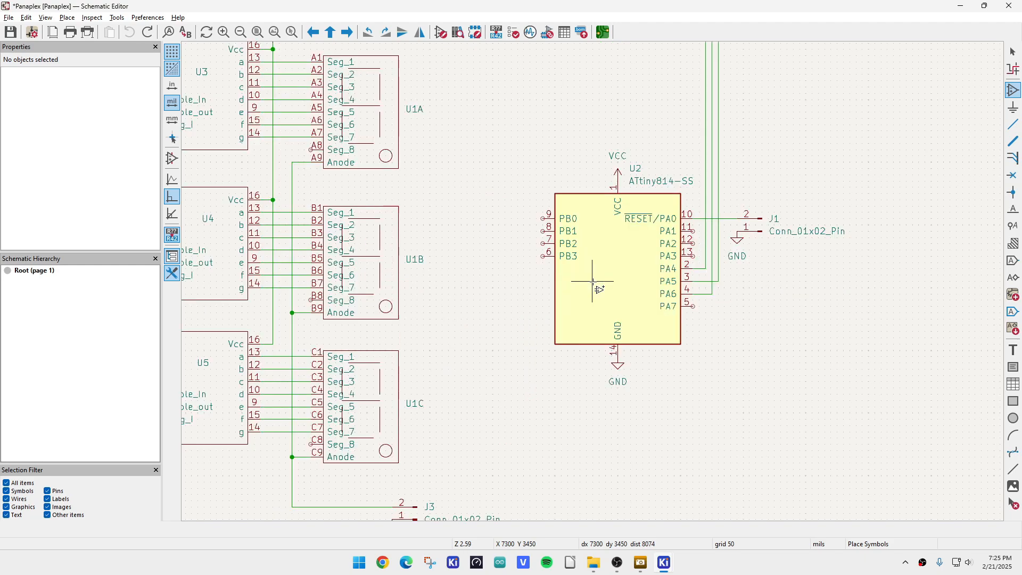
scroll(289, 304, "up", 2)
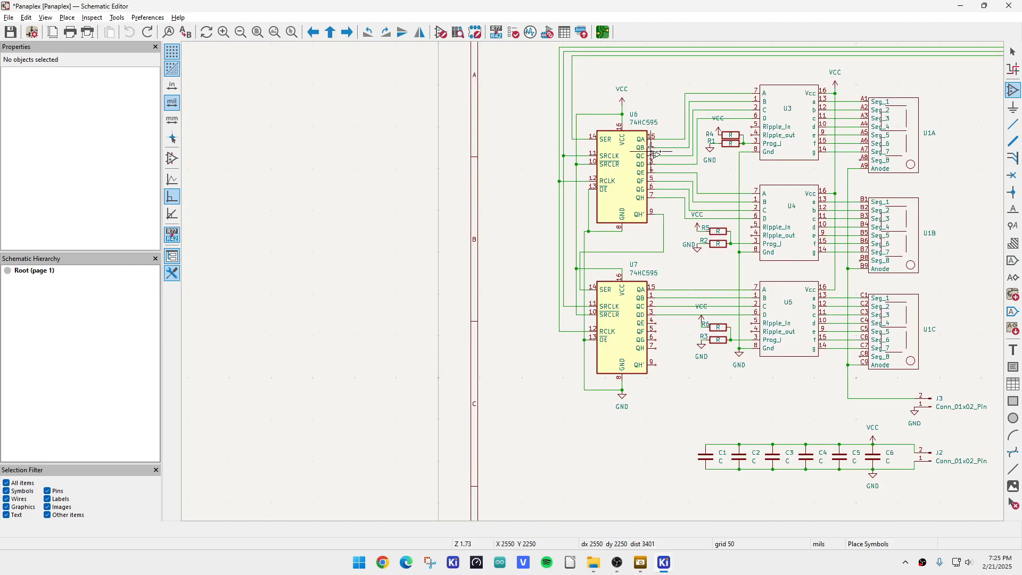
scroll(645, 150, "up", 3)
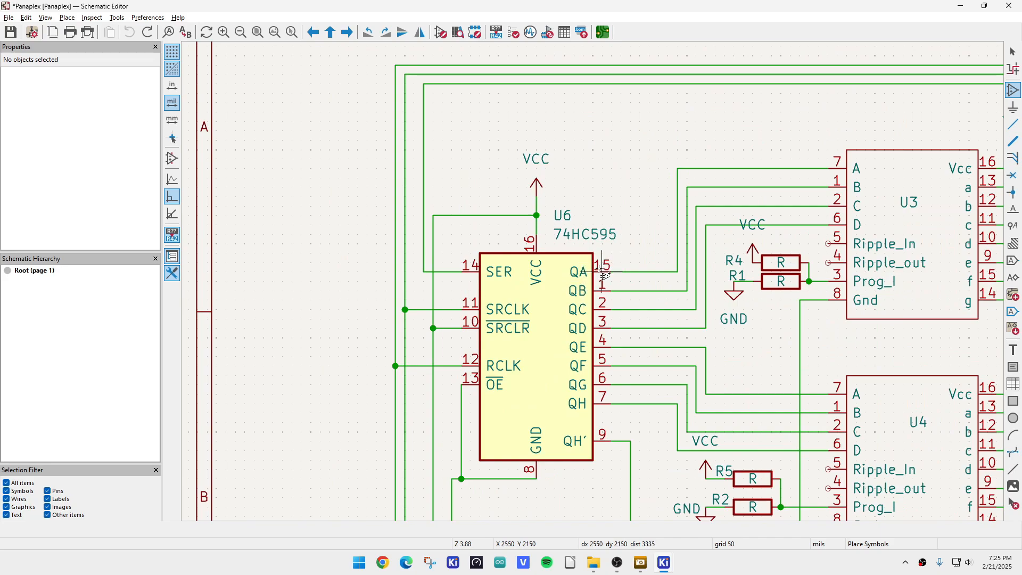
scroll(604, 273, "down", 3)
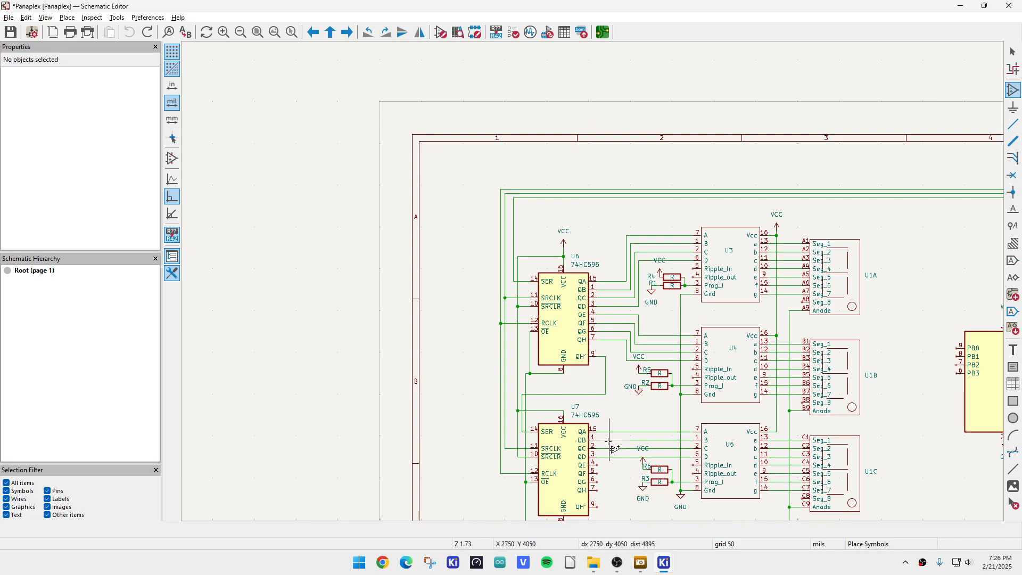
Examine capacitors C1 to C6 and the two-pin connectors J1, J2 and J3 in the schematic.
scroll(610, 441, "down", 2)
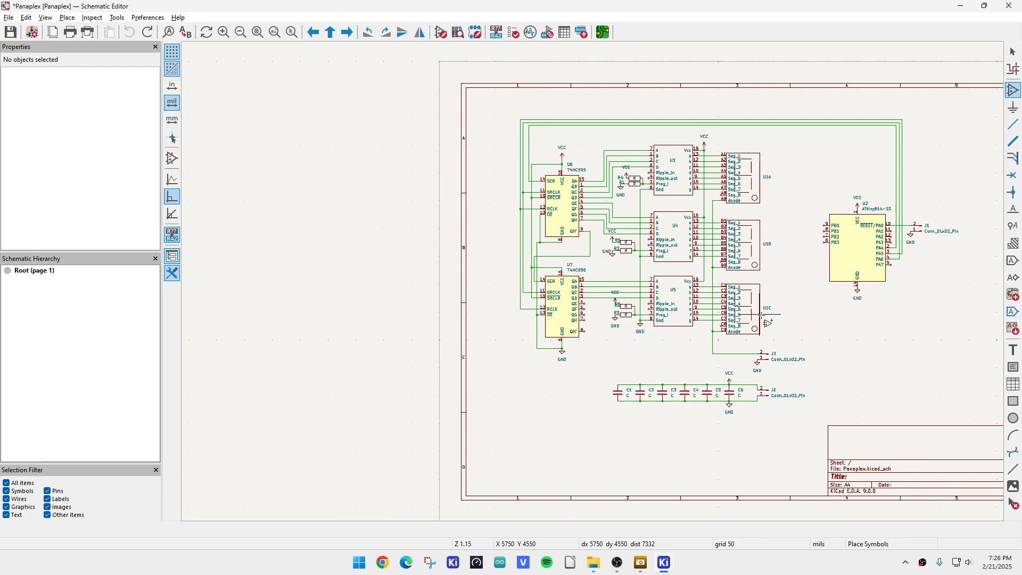
scroll(726, 405, "up", 3)
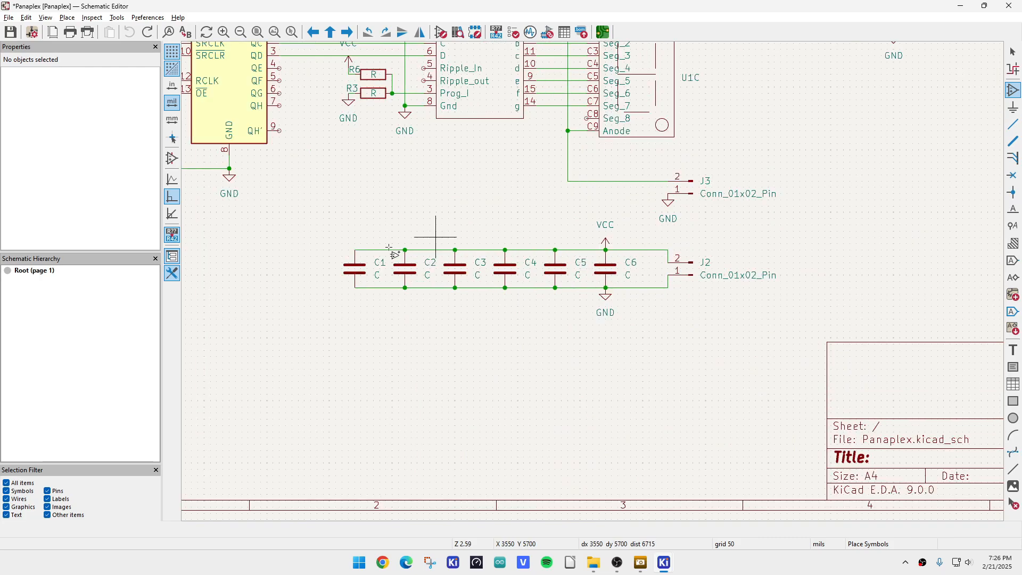
scroll(426, 234, "down", 2)
scroll(599, 287, "down", 1)
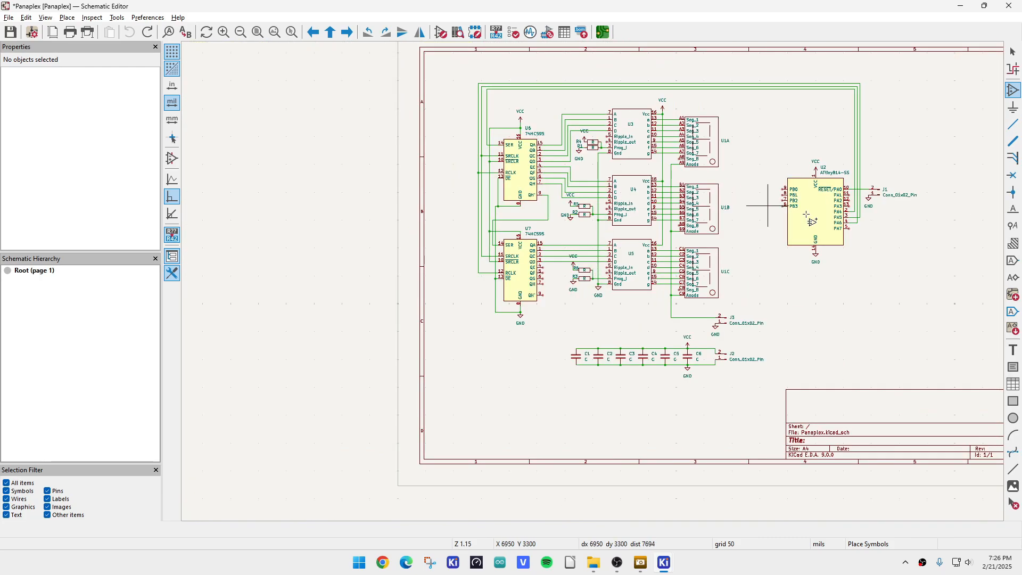
scroll(928, 223, "up", 5)
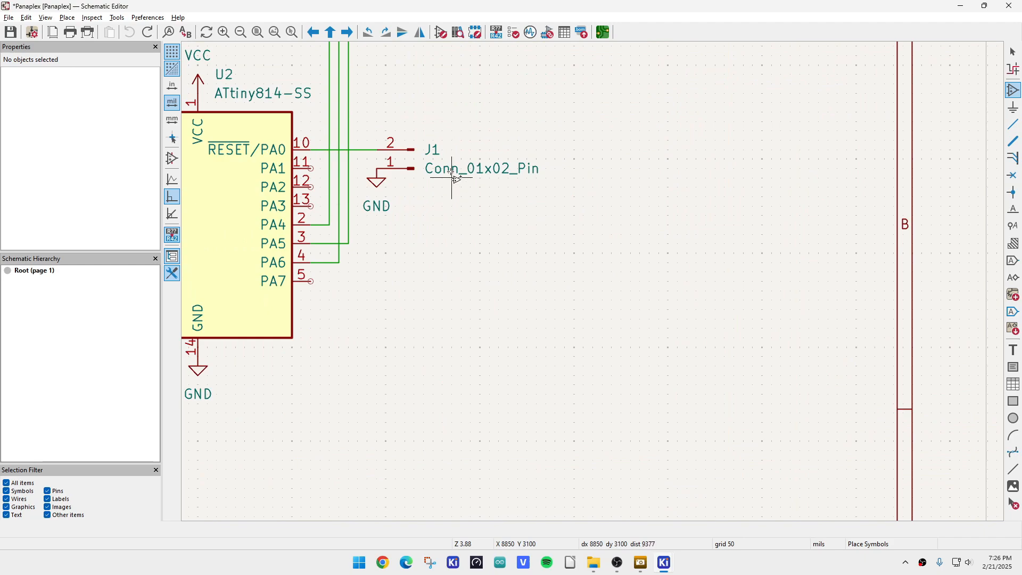
scroll(532, 261, "down", 5)
scroll(497, 417, "up", 5)
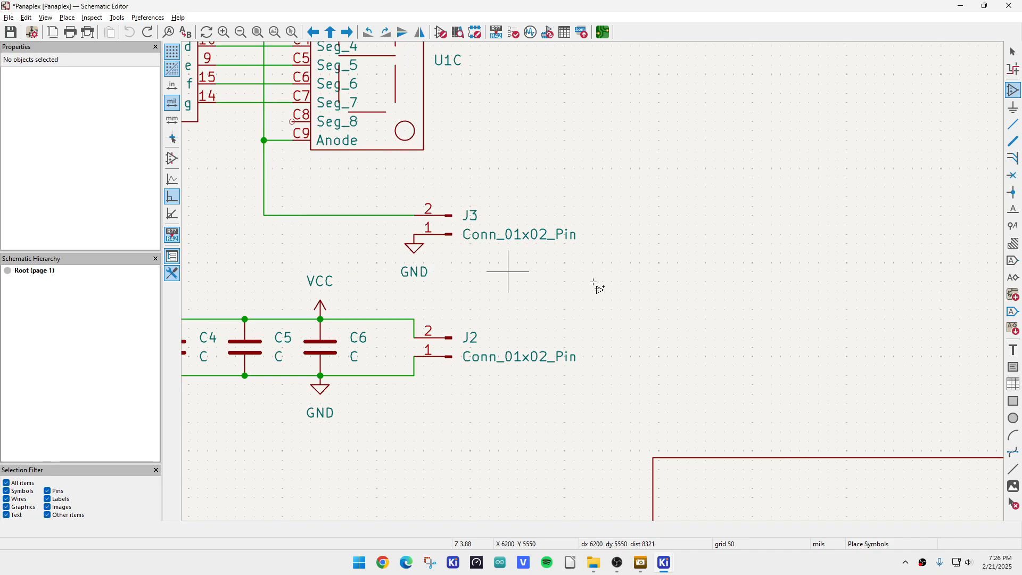
scroll(595, 285, "down", 6)
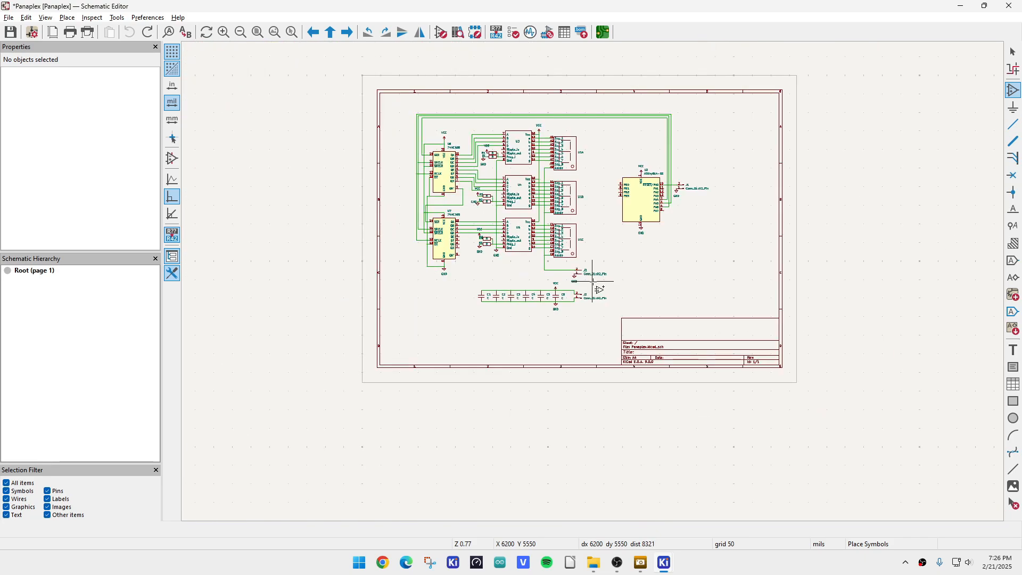
scroll(593, 281, "down", 3)
scroll(597, 290, "up", 5)
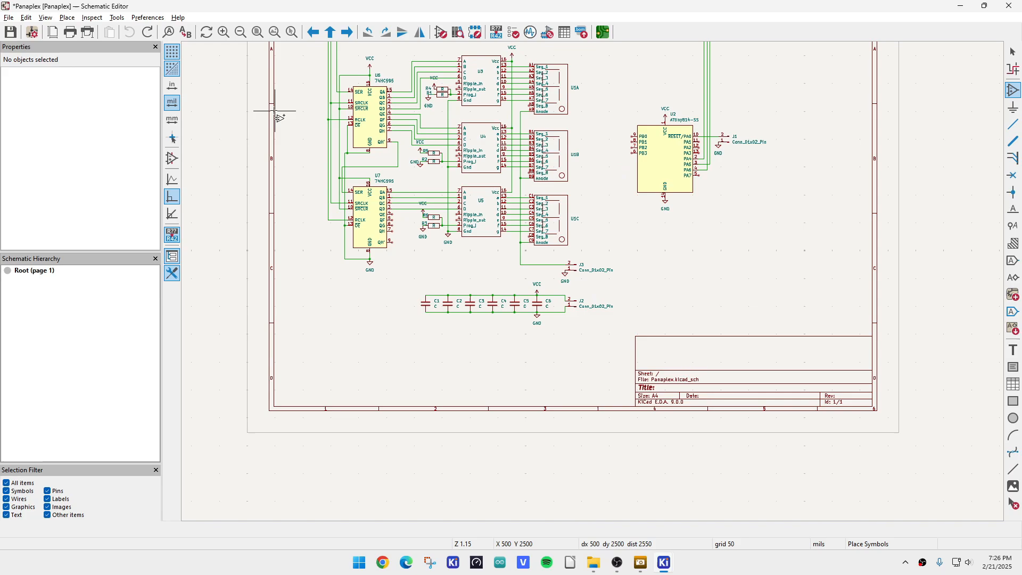
Open the Panaplex board in the PCB Editor and display its copper zones as outlines only.
left_click(274, 33)
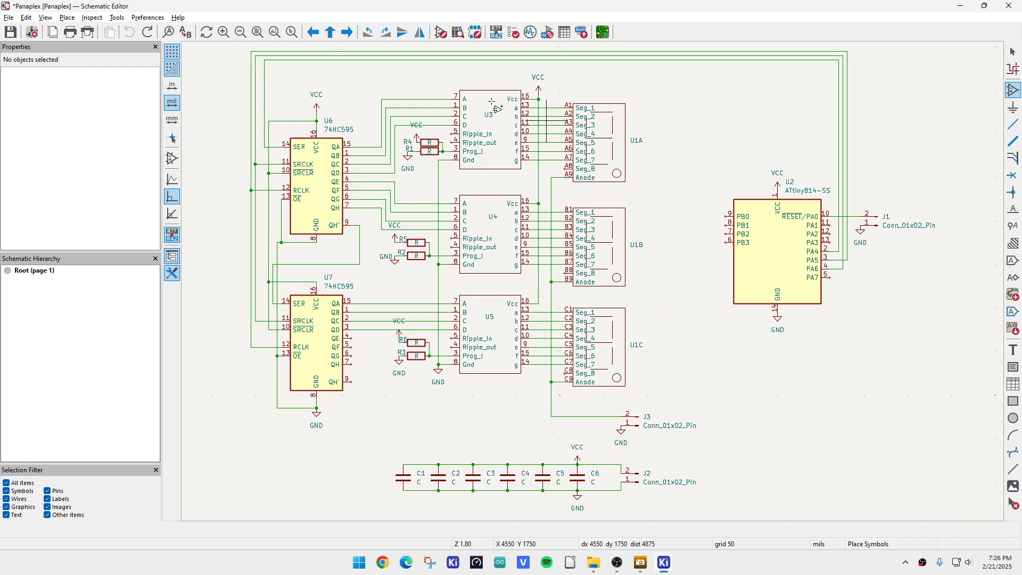
left_click(602, 33)
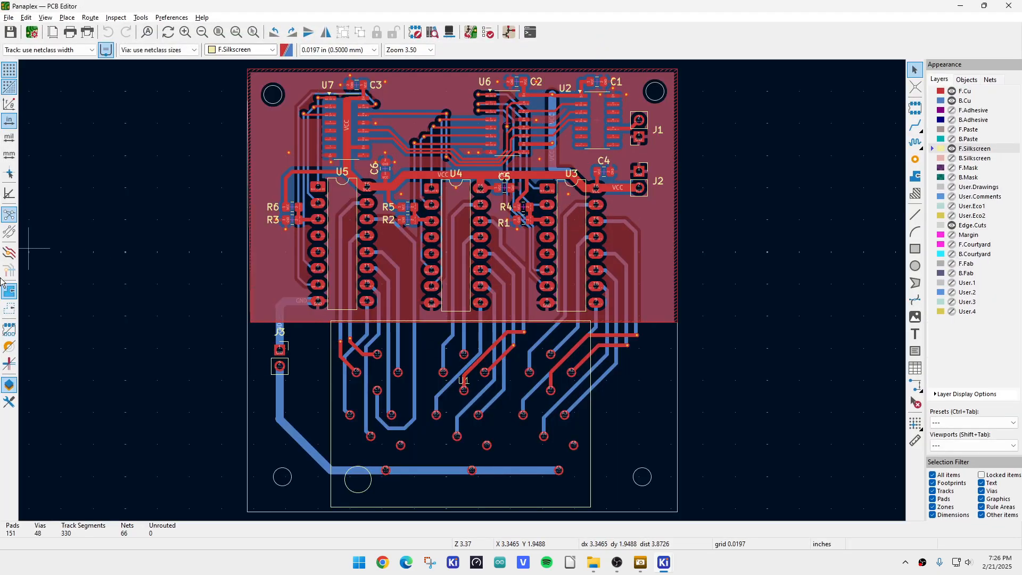
left_click(7, 308)
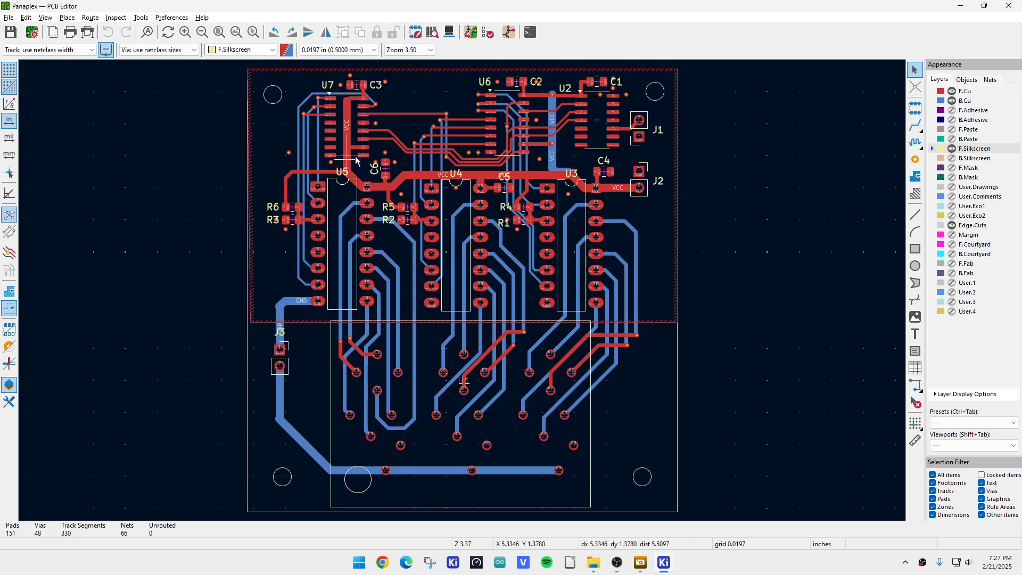
Inspect the board's component placement and tracks, including U2, J1 and J2, and switch the copper zones back to filled display.
scroll(591, 113, "up", 2)
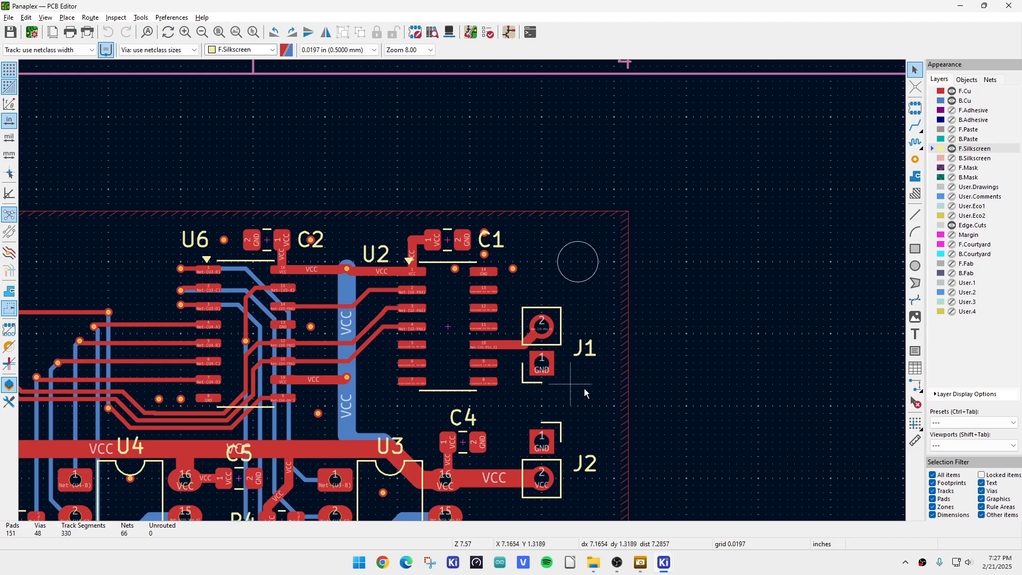
scroll(506, 319, "down", 7)
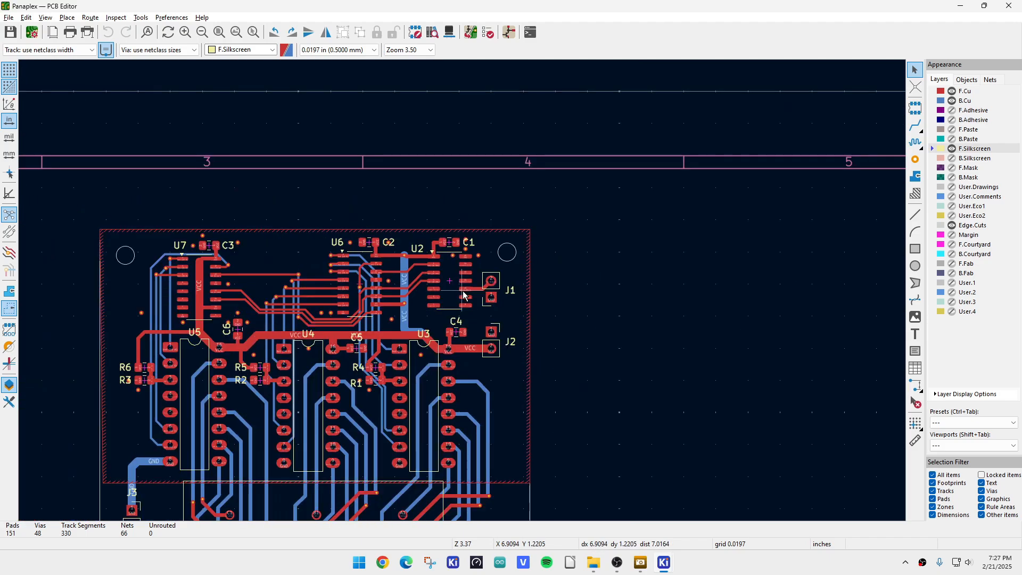
scroll(362, 376, "up", 3)
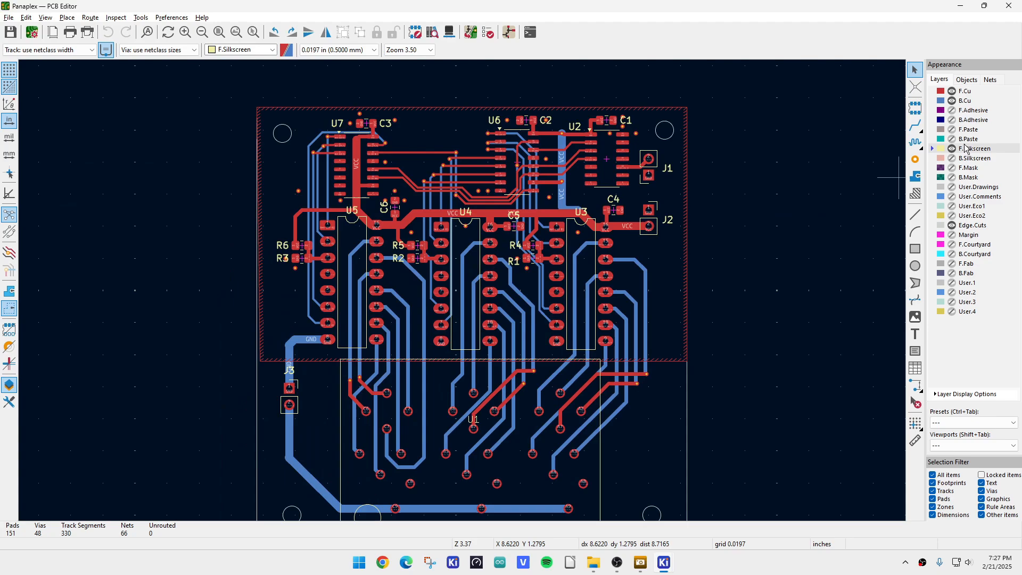
scroll(463, 294, "down", 3)
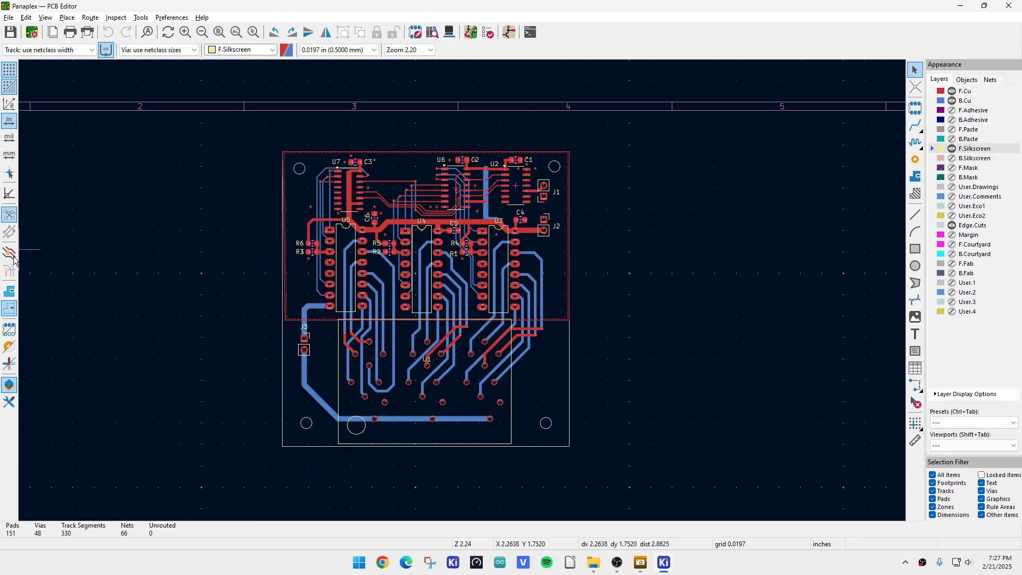
left_click(6, 292)
scroll(383, 213, "up", 3)
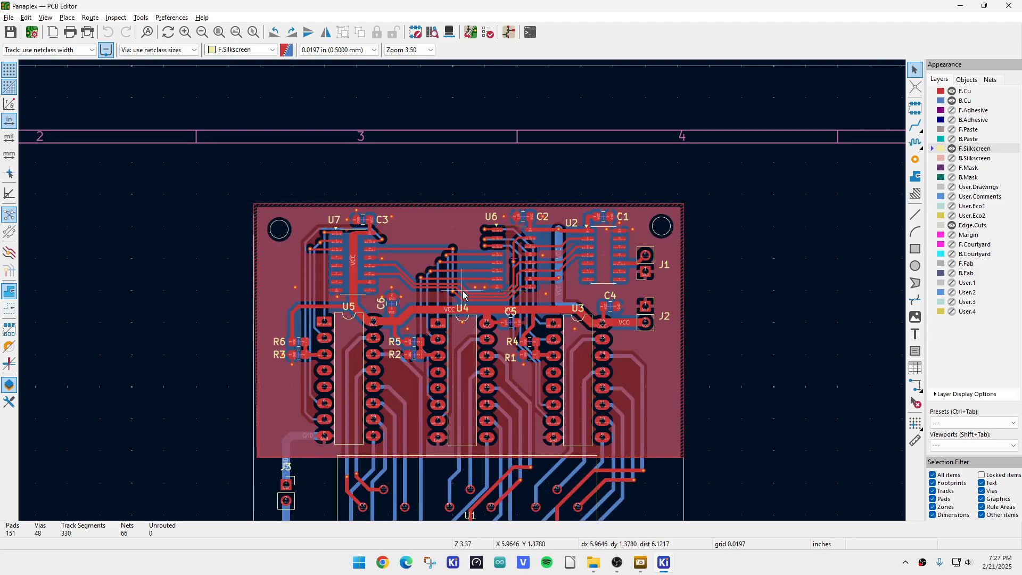
scroll(588, 382, "down", 3)
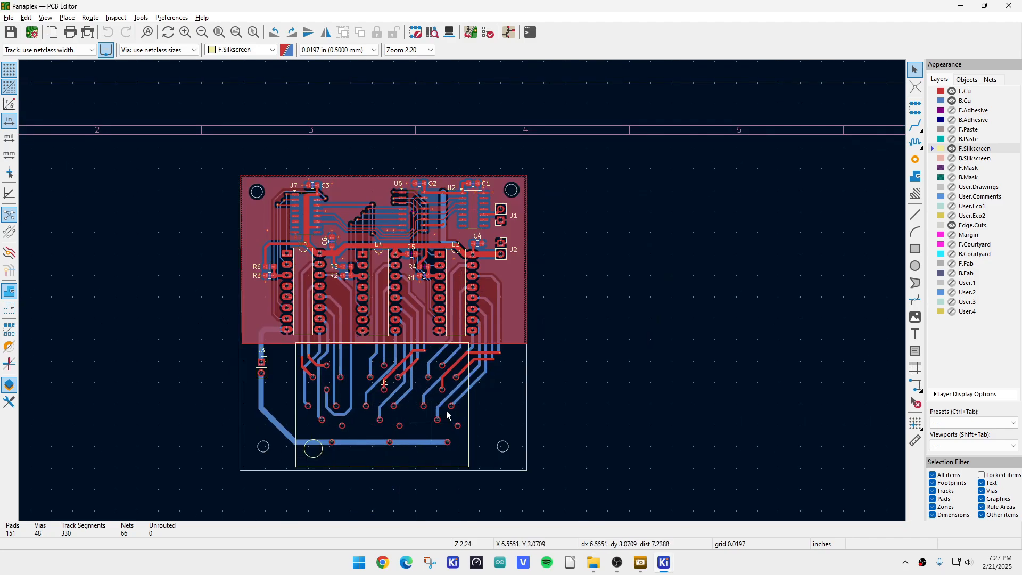
scroll(370, 306, "up", 3)
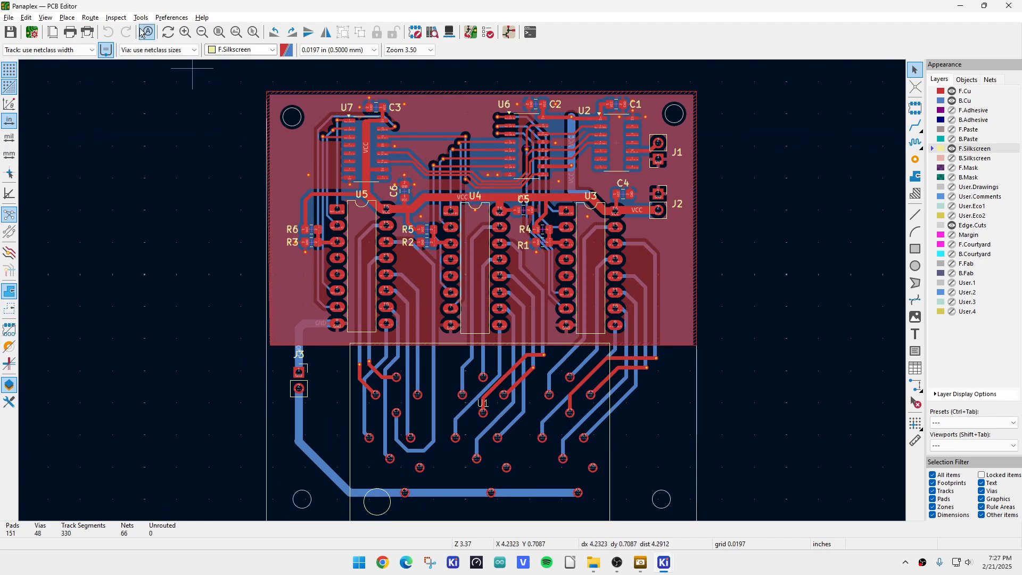
Inspect the board from several angles in the 3D Viewer, and close both the viewer and the PCB Editor.
left_click(44, 17)
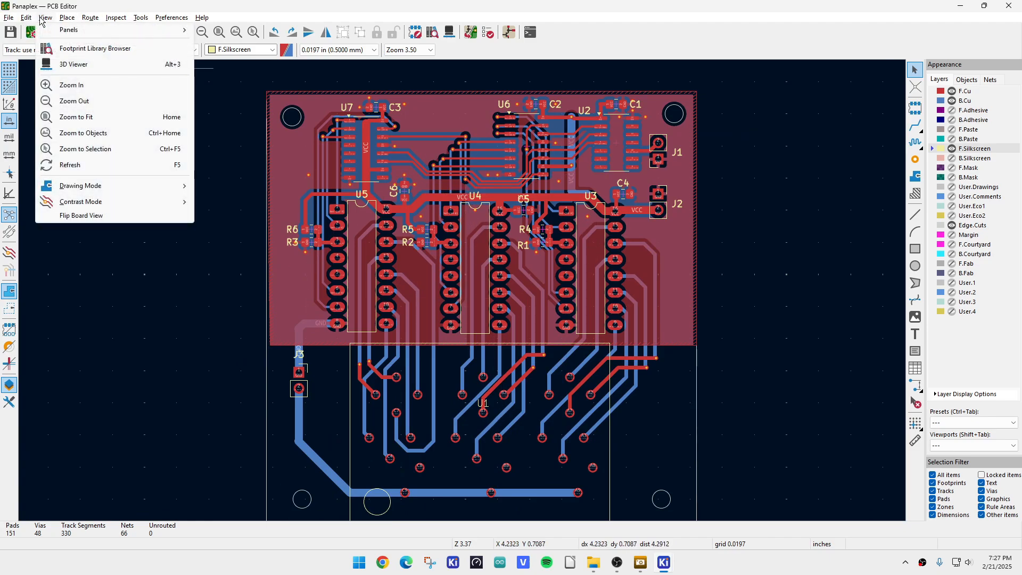
left_click(77, 62)
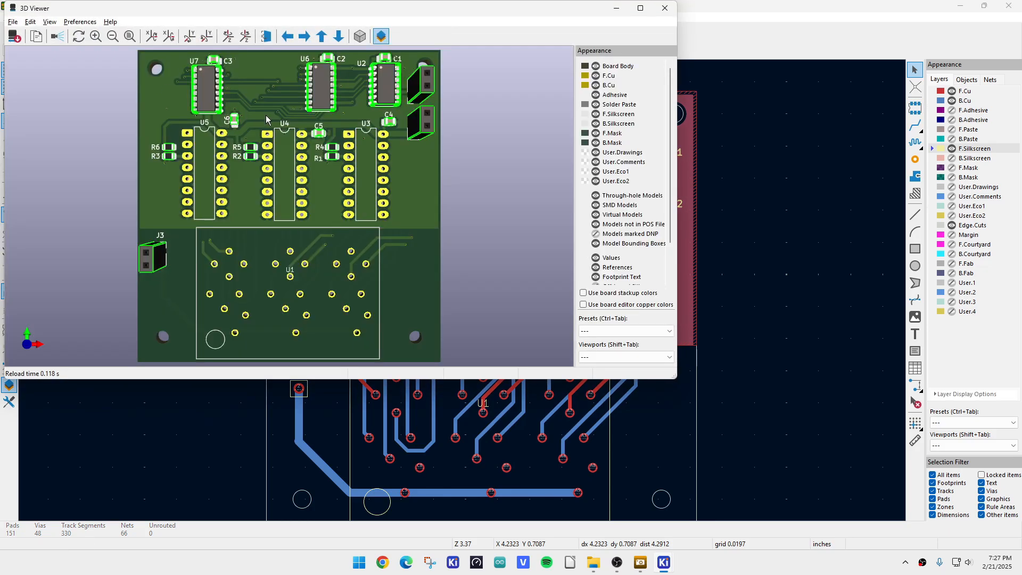
scroll(261, 117, "down", 1)
left_click_drag(296, 282, 382, 161)
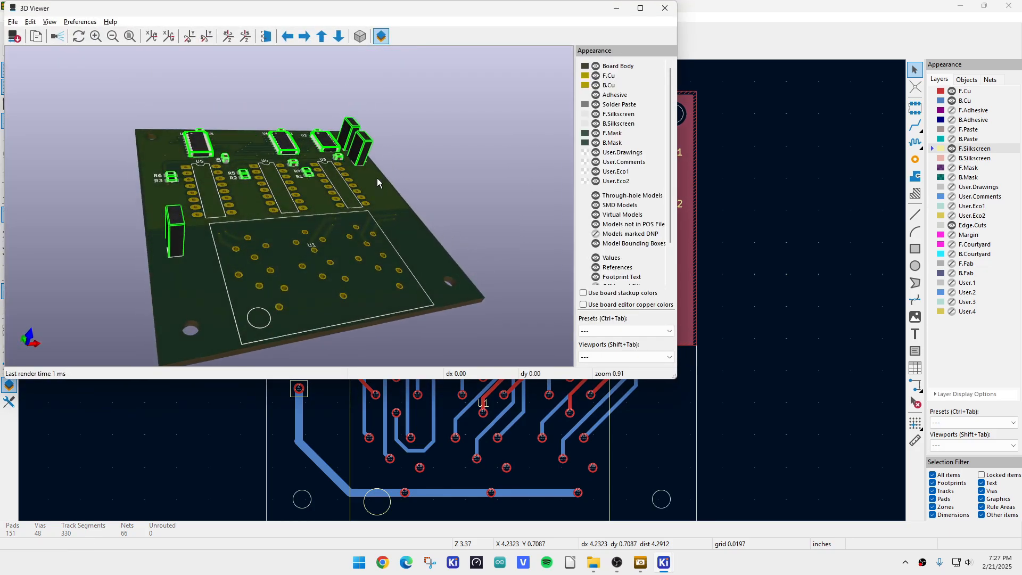
left_click_drag(389, 234, 381, 278)
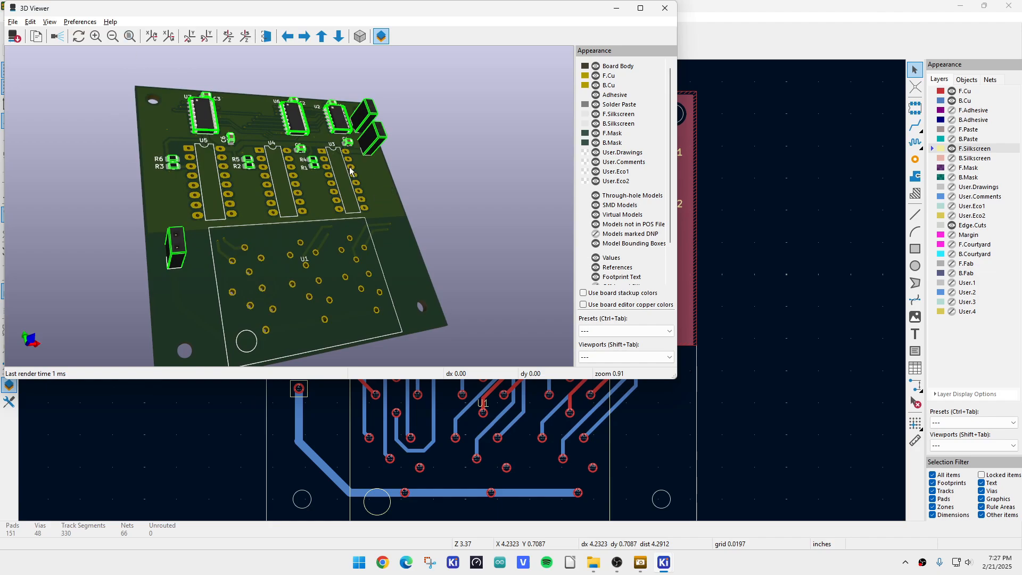
left_click_drag(428, 192, 533, 213)
left_click(665, 11)
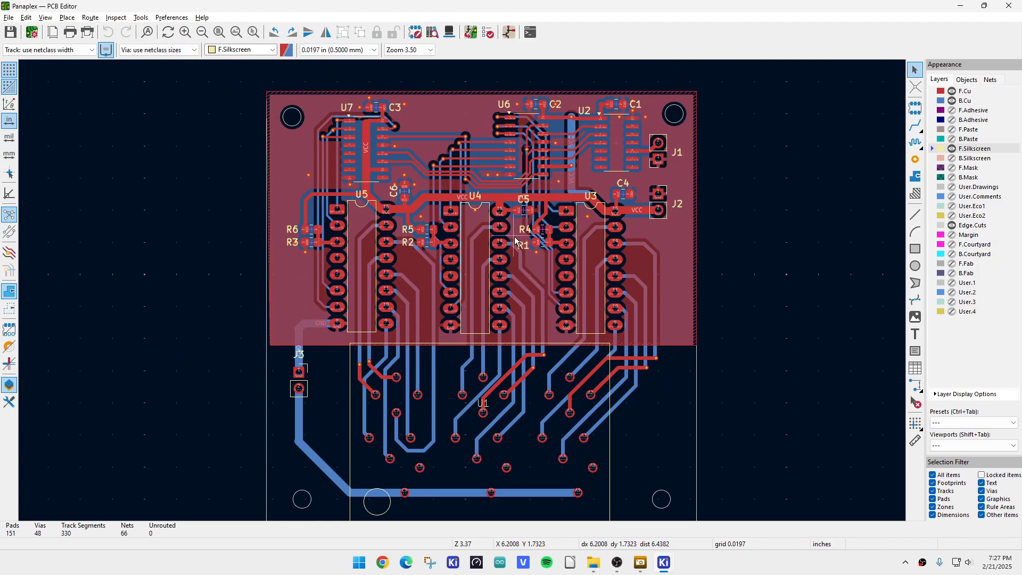
scroll(351, 405, "down", 2)
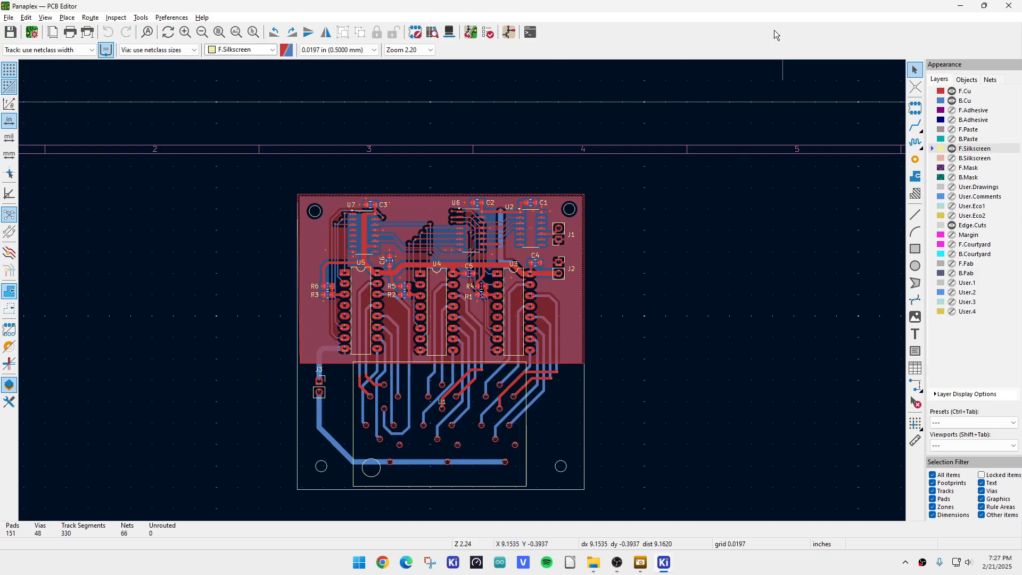
left_click(1006, 8)
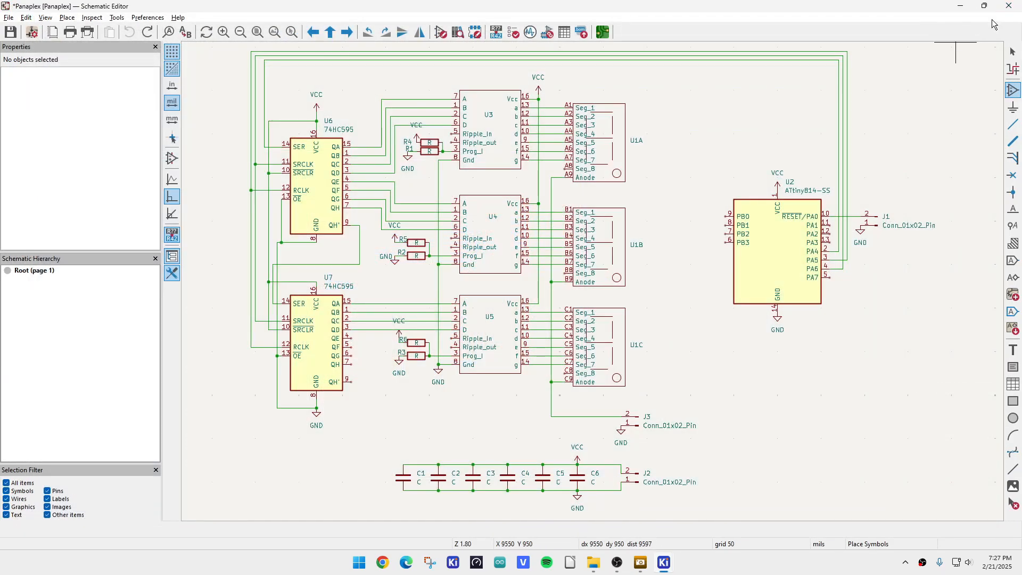
Close the Schematic Editor and discard the changes to Panaplex.kicad_sch.
left_click(1005, 7)
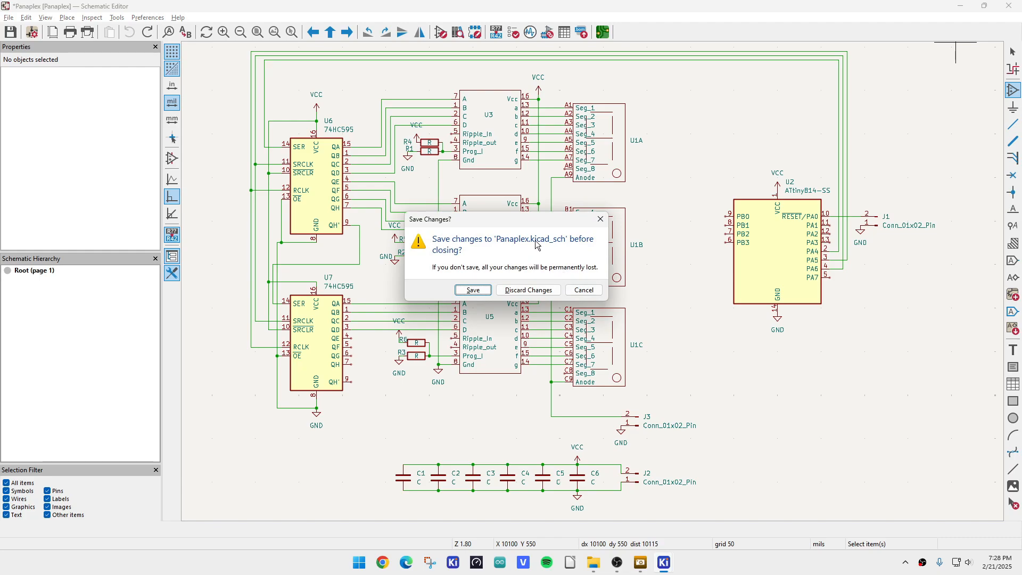
left_click(533, 290)
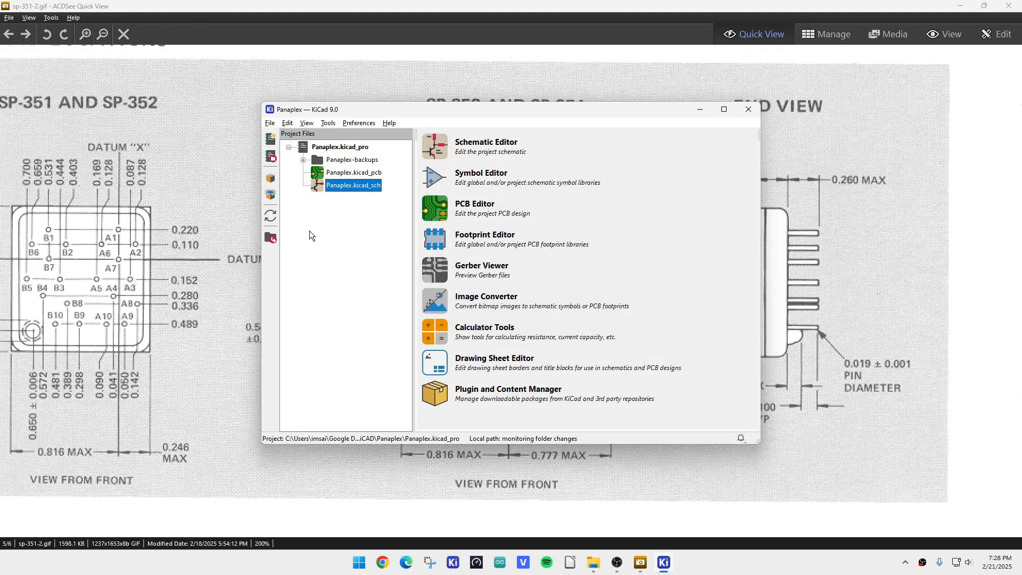
mouse_move(476, 117)
left_mouse_down()
mouse_move(773, 375)
mouse_move(800, 423)
mouse_move(747, 351)
mouse_move(453, 108)
left_mouse_up()
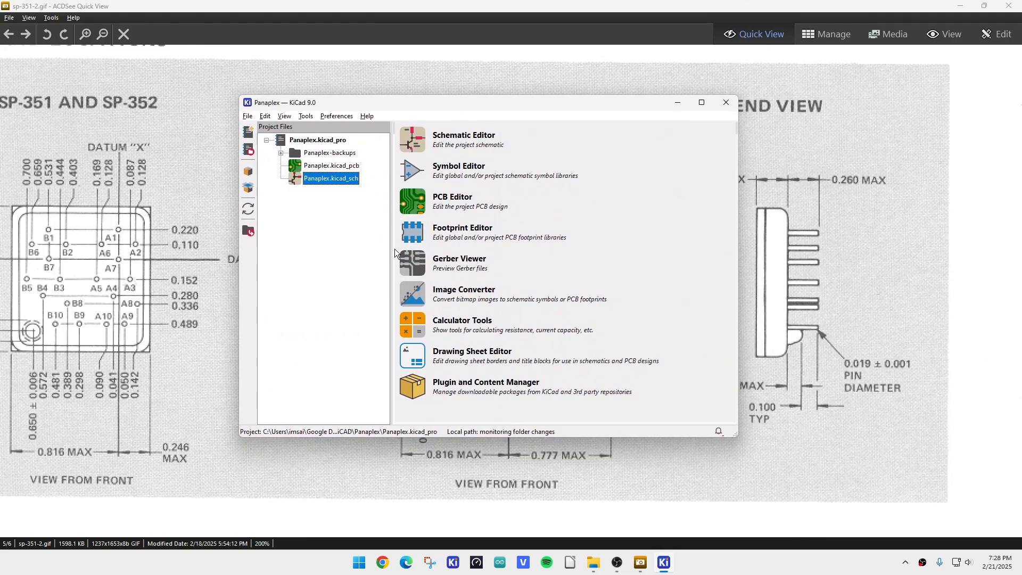
Open the Footprint Editor and load the SP-353 footprint from the ImsaiGuy footprints library.
left_click(422, 227)
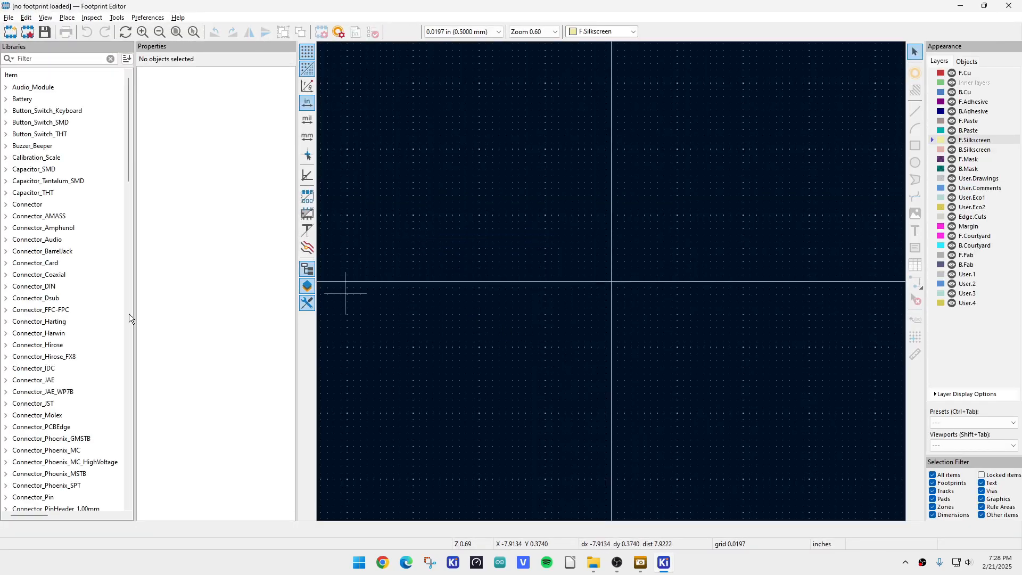
scroll(3, 288, "down", 20)
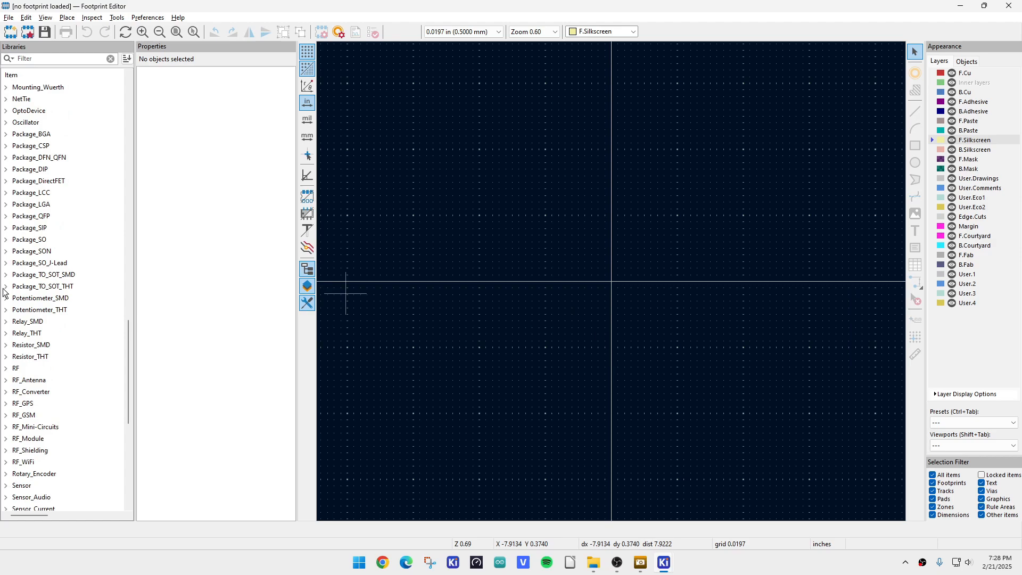
scroll(3, 290, "up", 2)
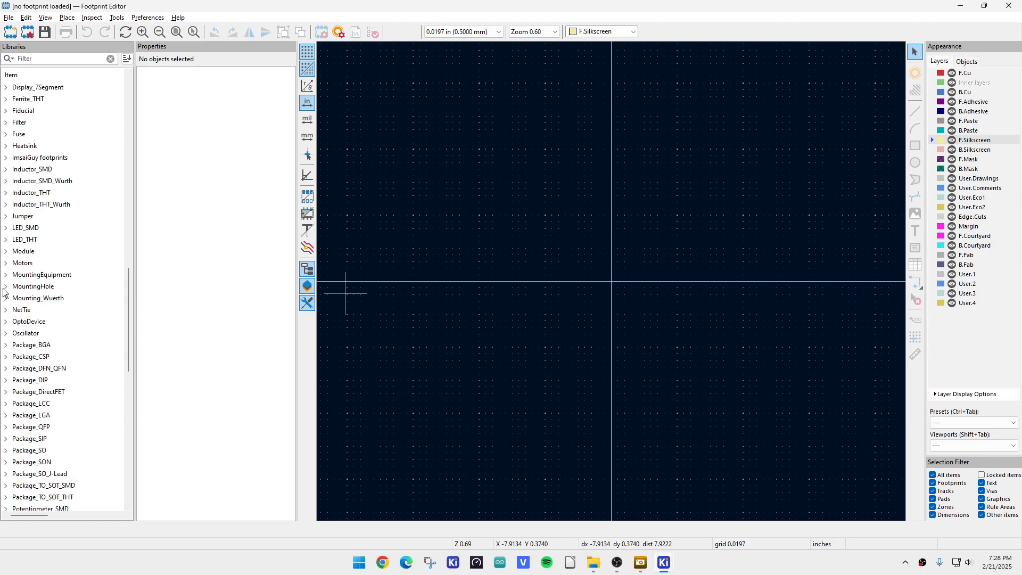
left_click(6, 158)
scroll(71, 284, "down", 6)
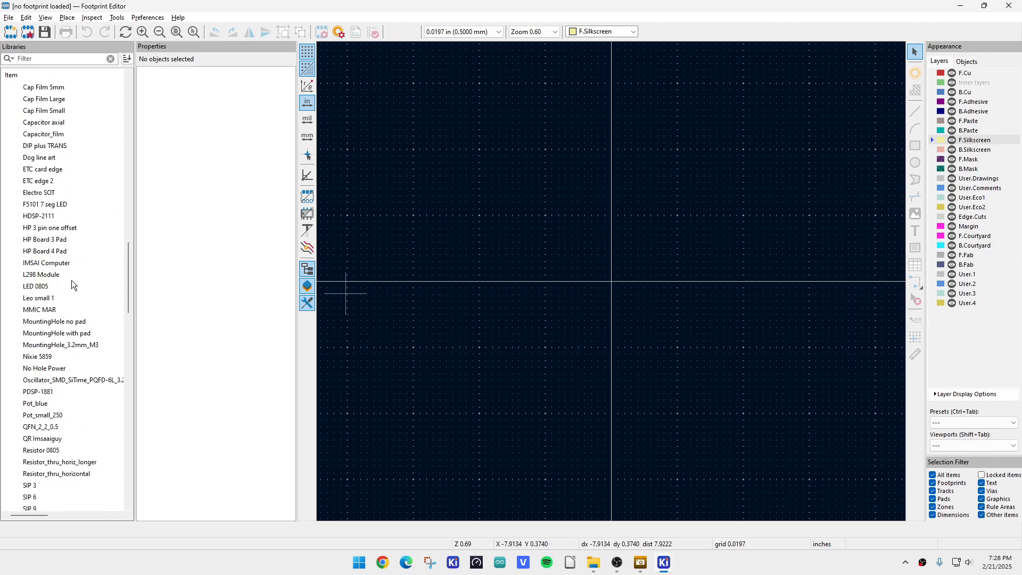
scroll(71, 285, "down", 2)
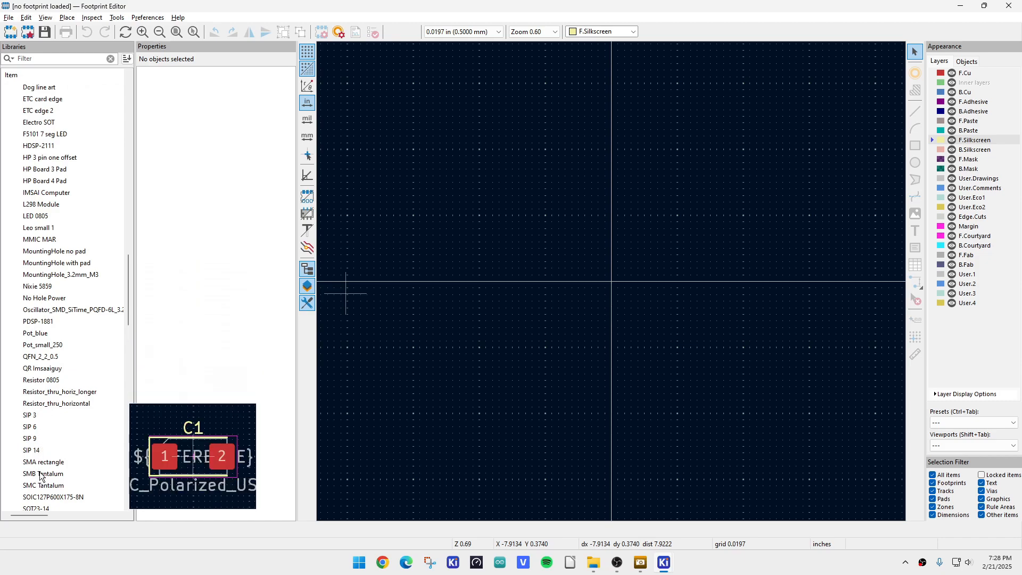
scroll(30, 436, "down", 2)
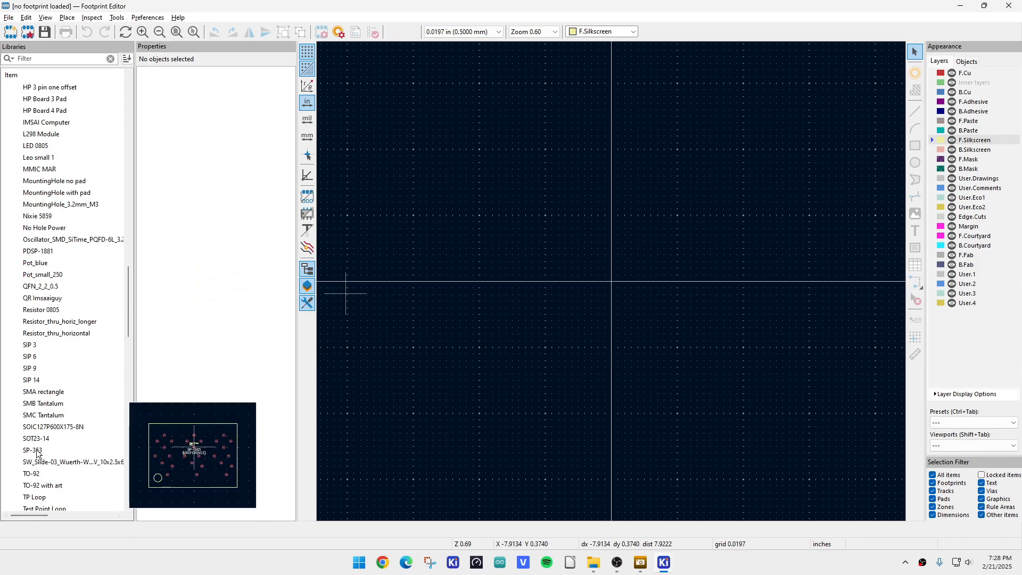
left_click(36, 452)
double_click(37, 451)
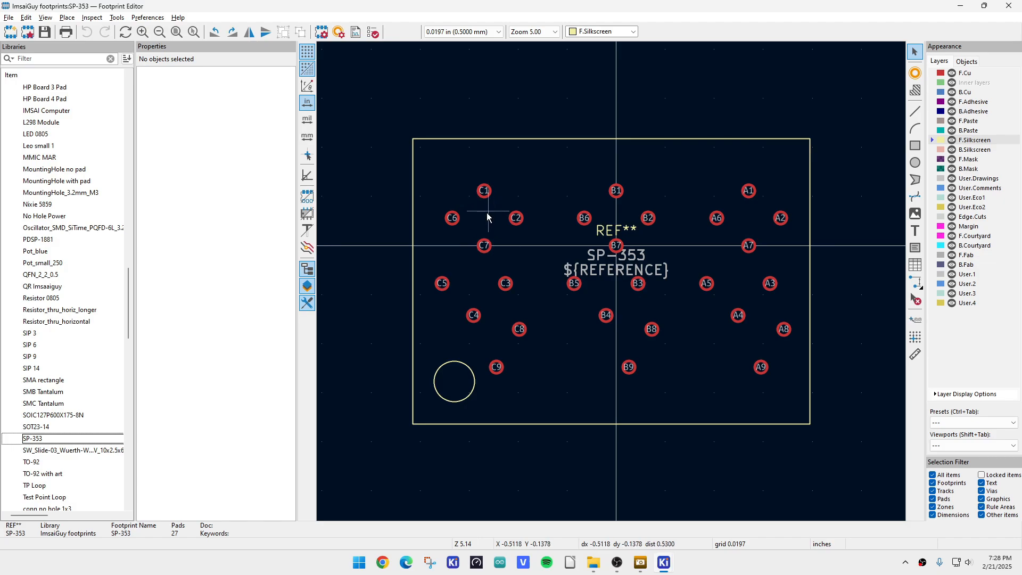
Review the properties of pad C1 in the SP-353 footprint, and close them without making changes.
scroll(487, 212, "up", 6)
scroll(611, 283, "down", 4)
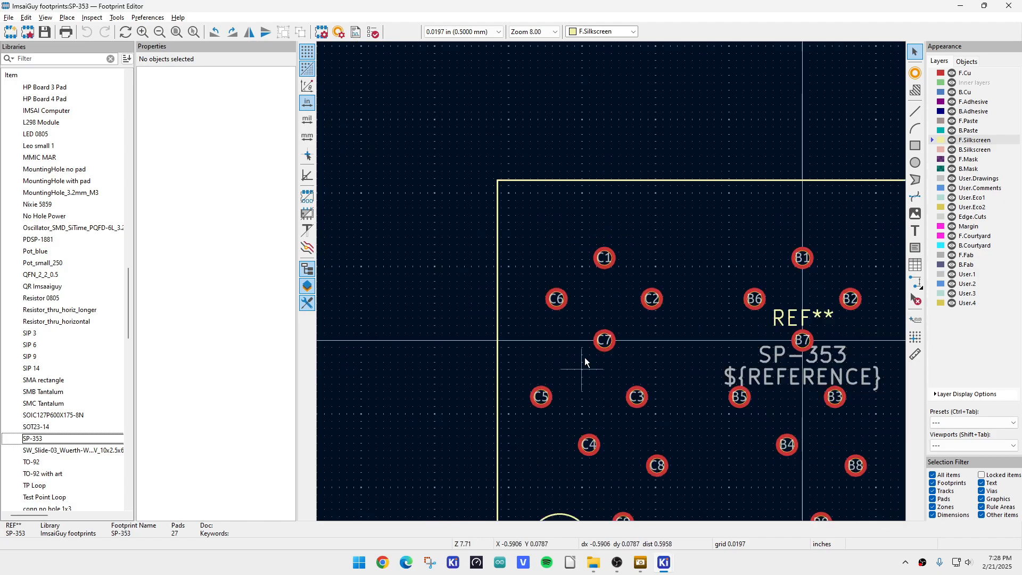
double_click(602, 265)
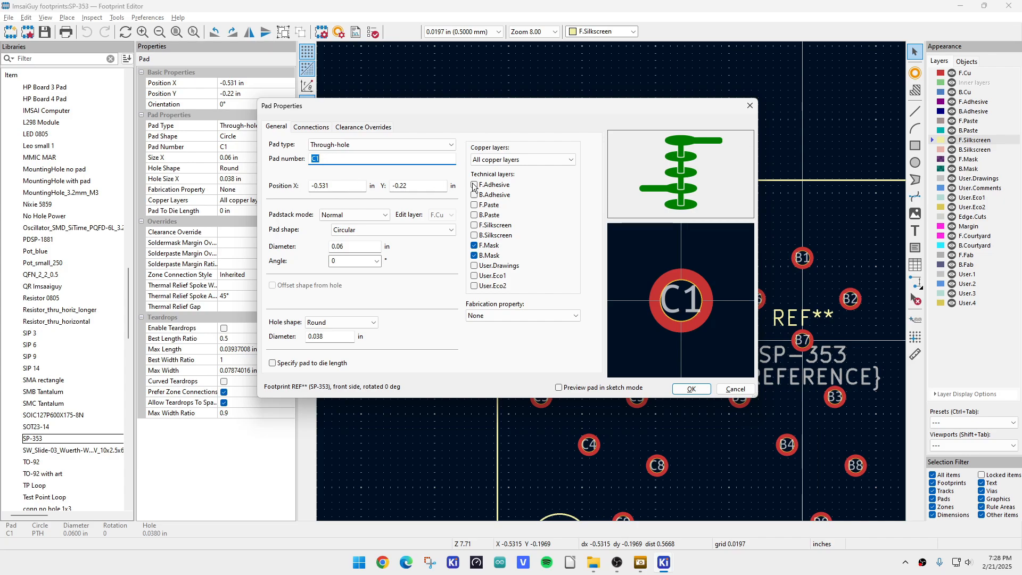
left_click(756, 108)
scroll(711, 343, "down", 2)
scroll(612, 286, "down", 2)
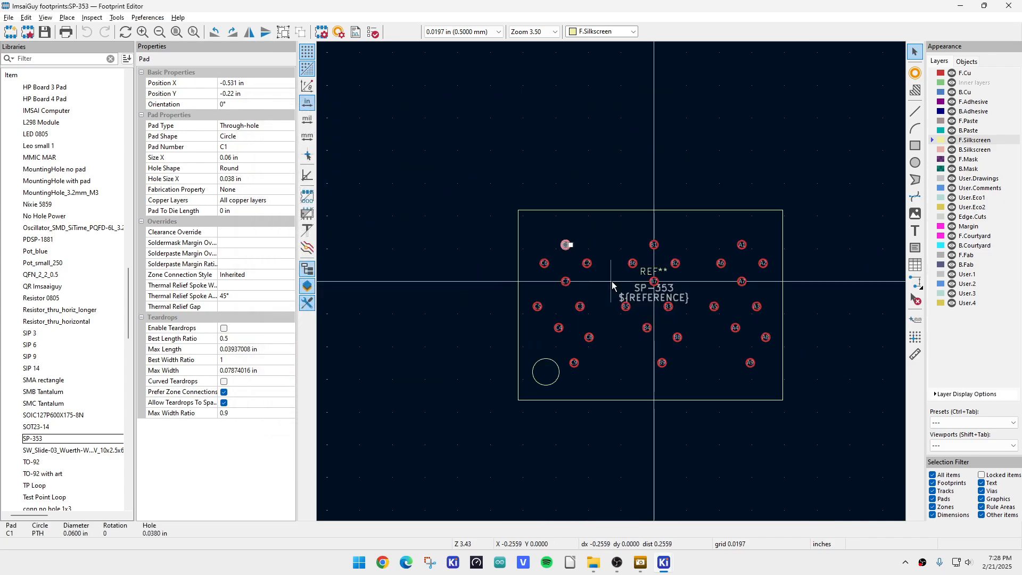
left_click(611, 378)
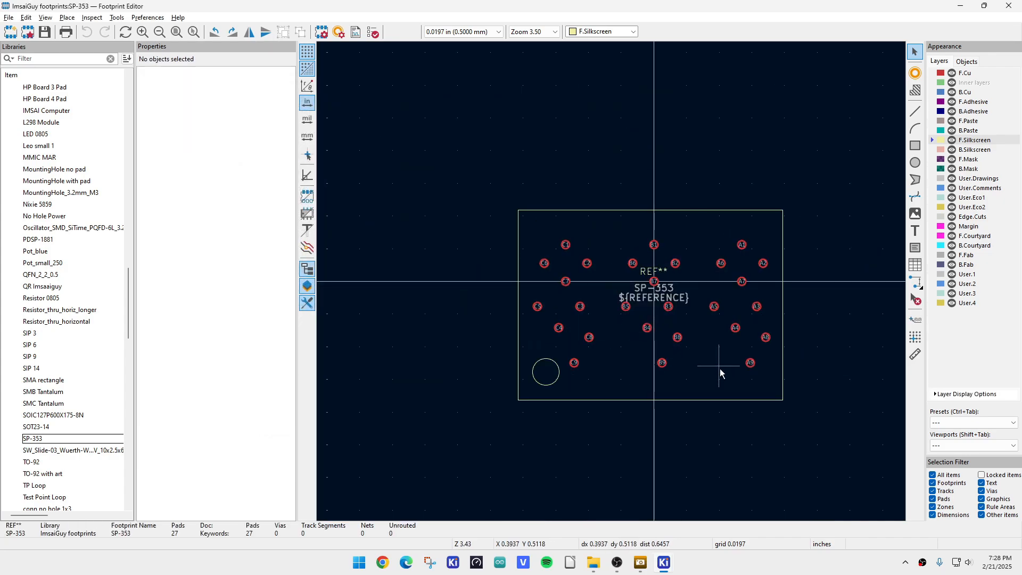
Inspect the SP-353 pad layout and check pad B9's position and hole diameter in its properties, leaving them unedited.
scroll(726, 370, "up", 3)
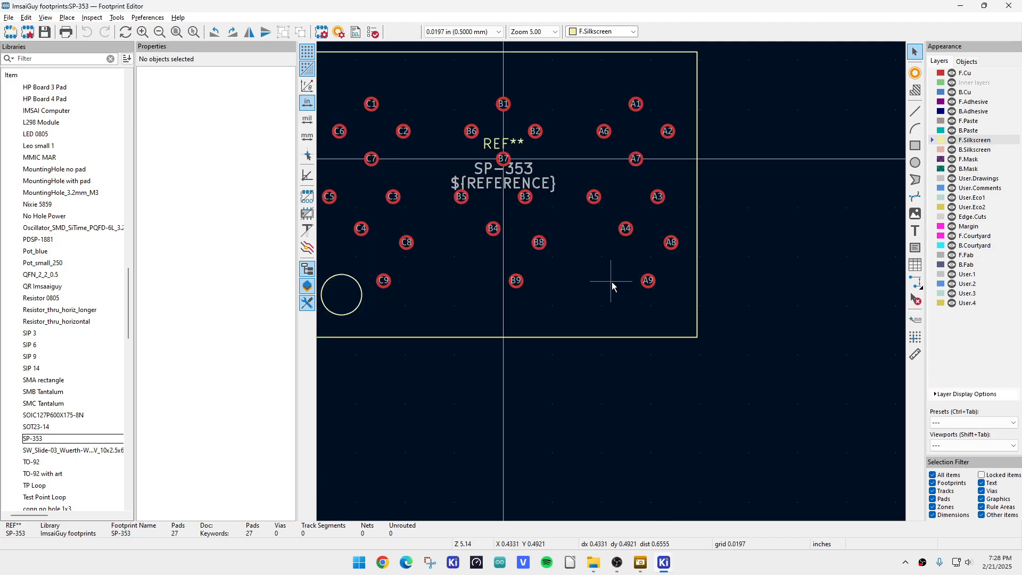
scroll(550, 234, "down", 3)
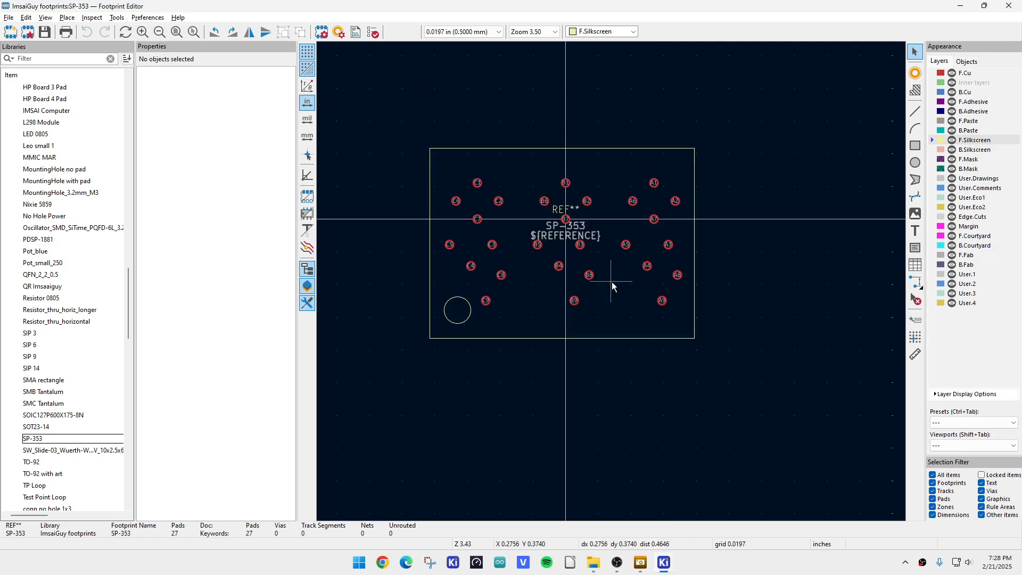
scroll(612, 285, "up", 5)
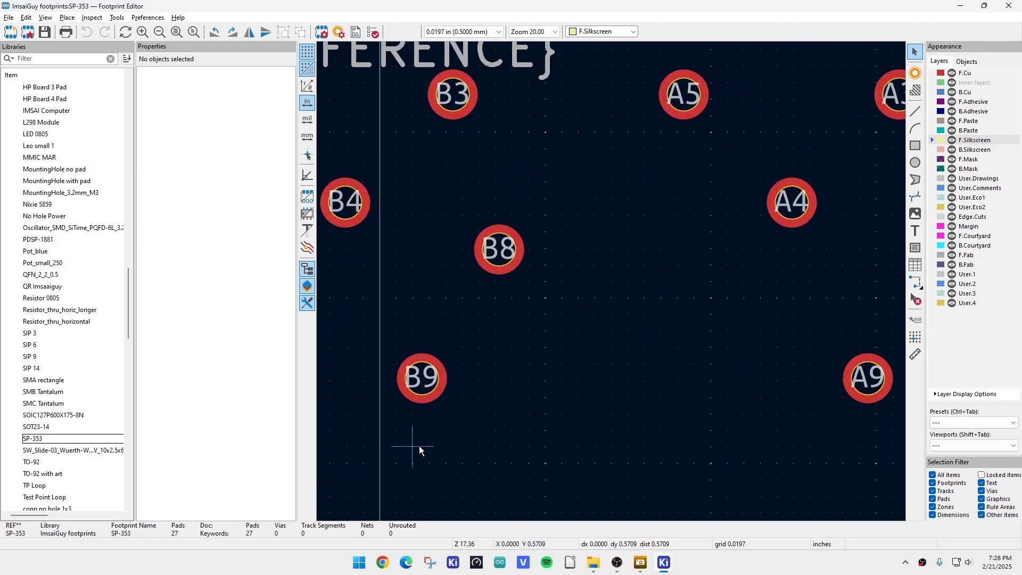
double_click(425, 397)
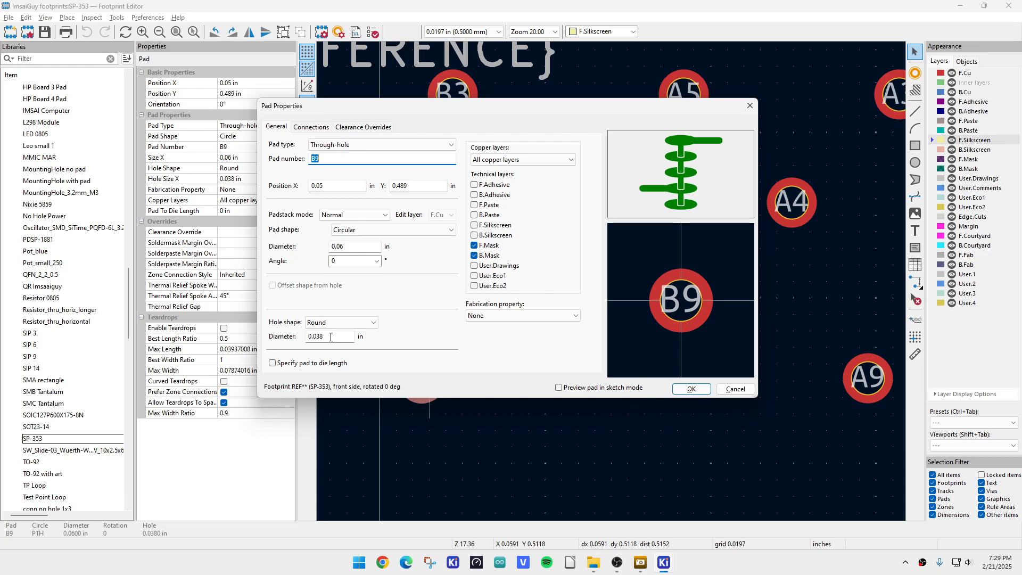
left_click(750, 105)
scroll(612, 282, "down", 5)
left_click(609, 311)
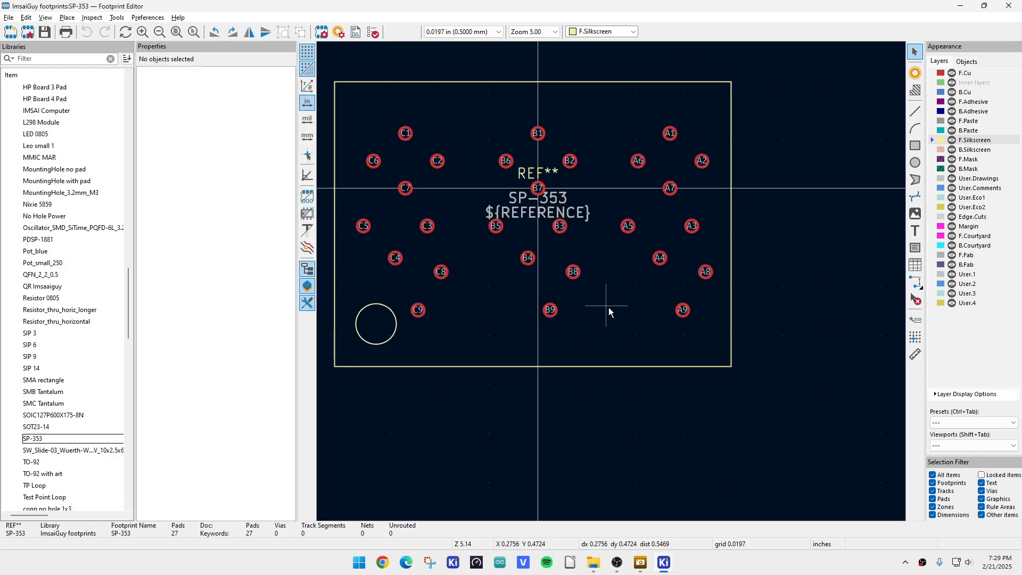
Close the Footprint Editor and the Panaplex project window to return to the SP-353 datasheet drawing.
left_click(1006, 6)
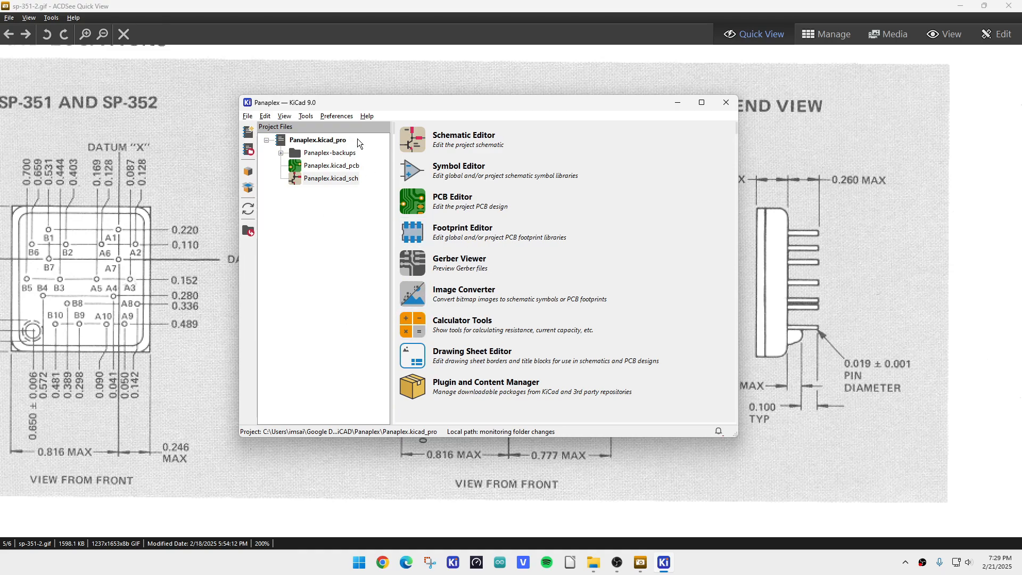
left_click(726, 103)
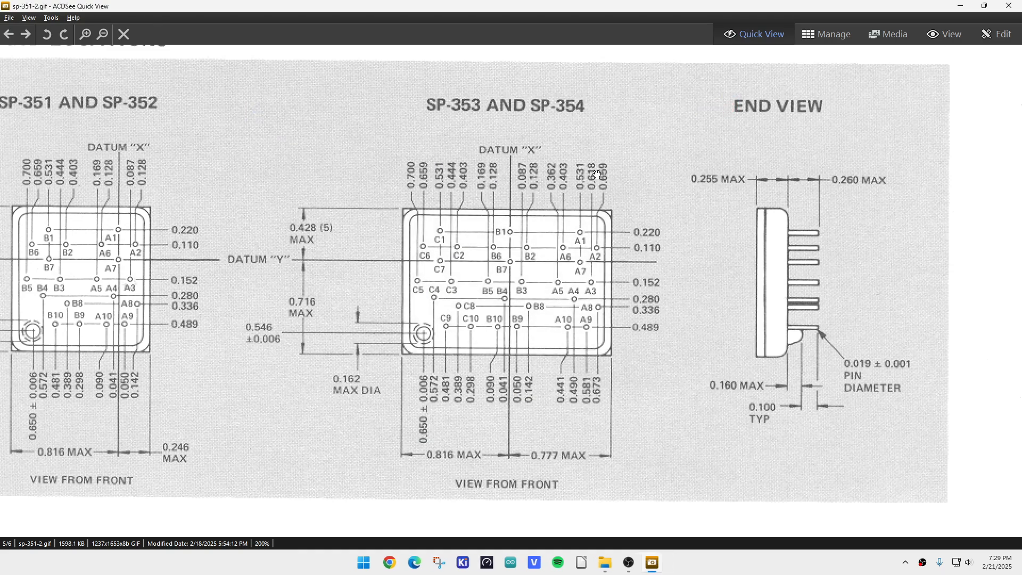